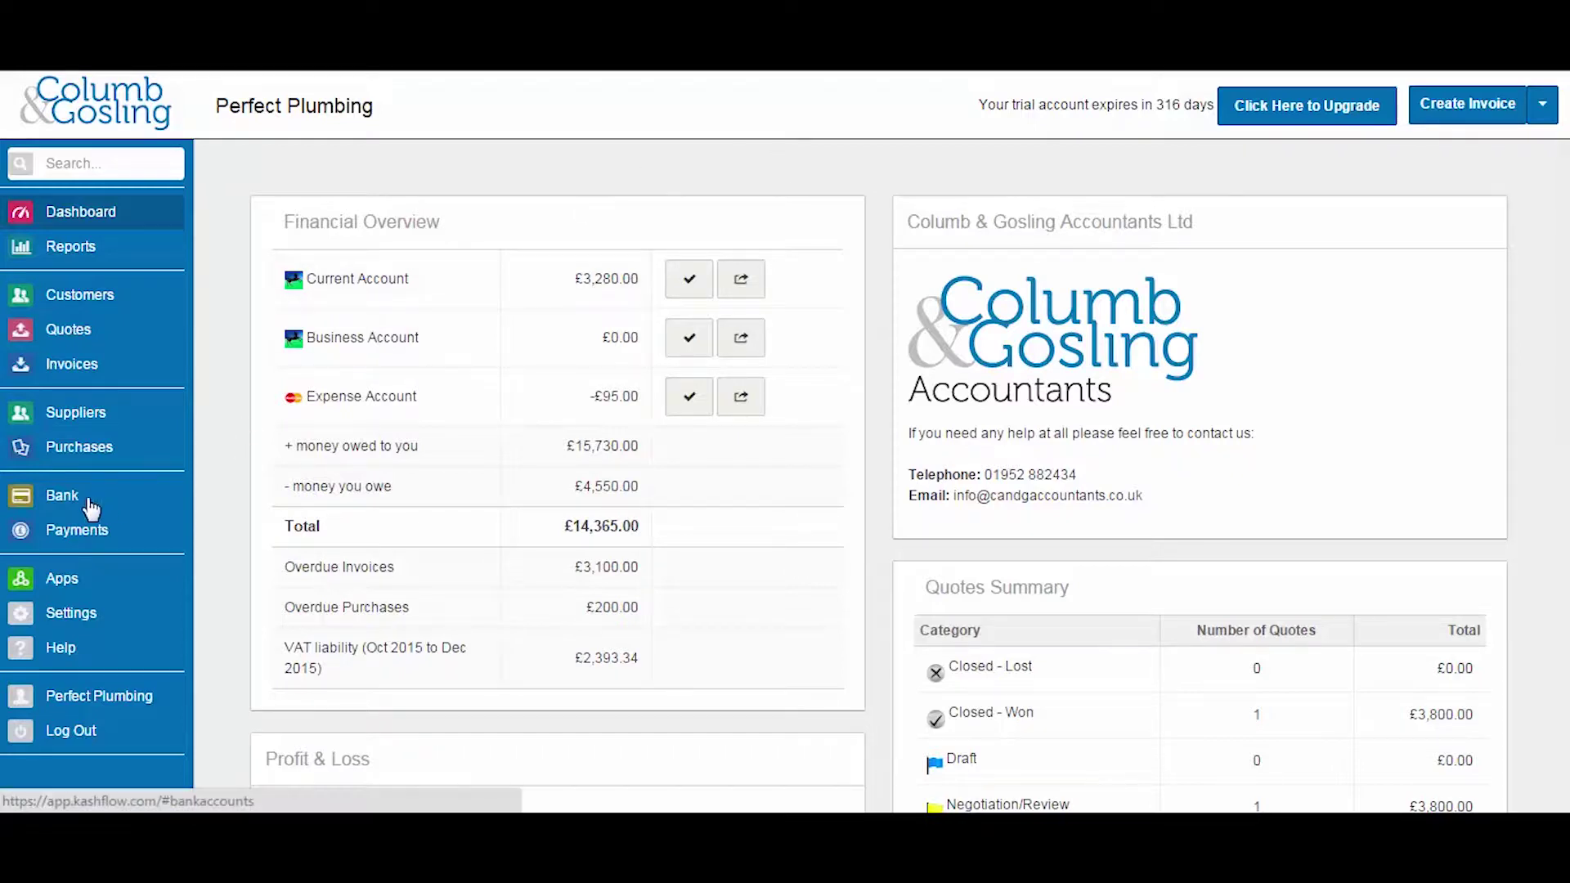
Open the transaction matching rules in the bank feed import of the Business Account
left_click(61, 507)
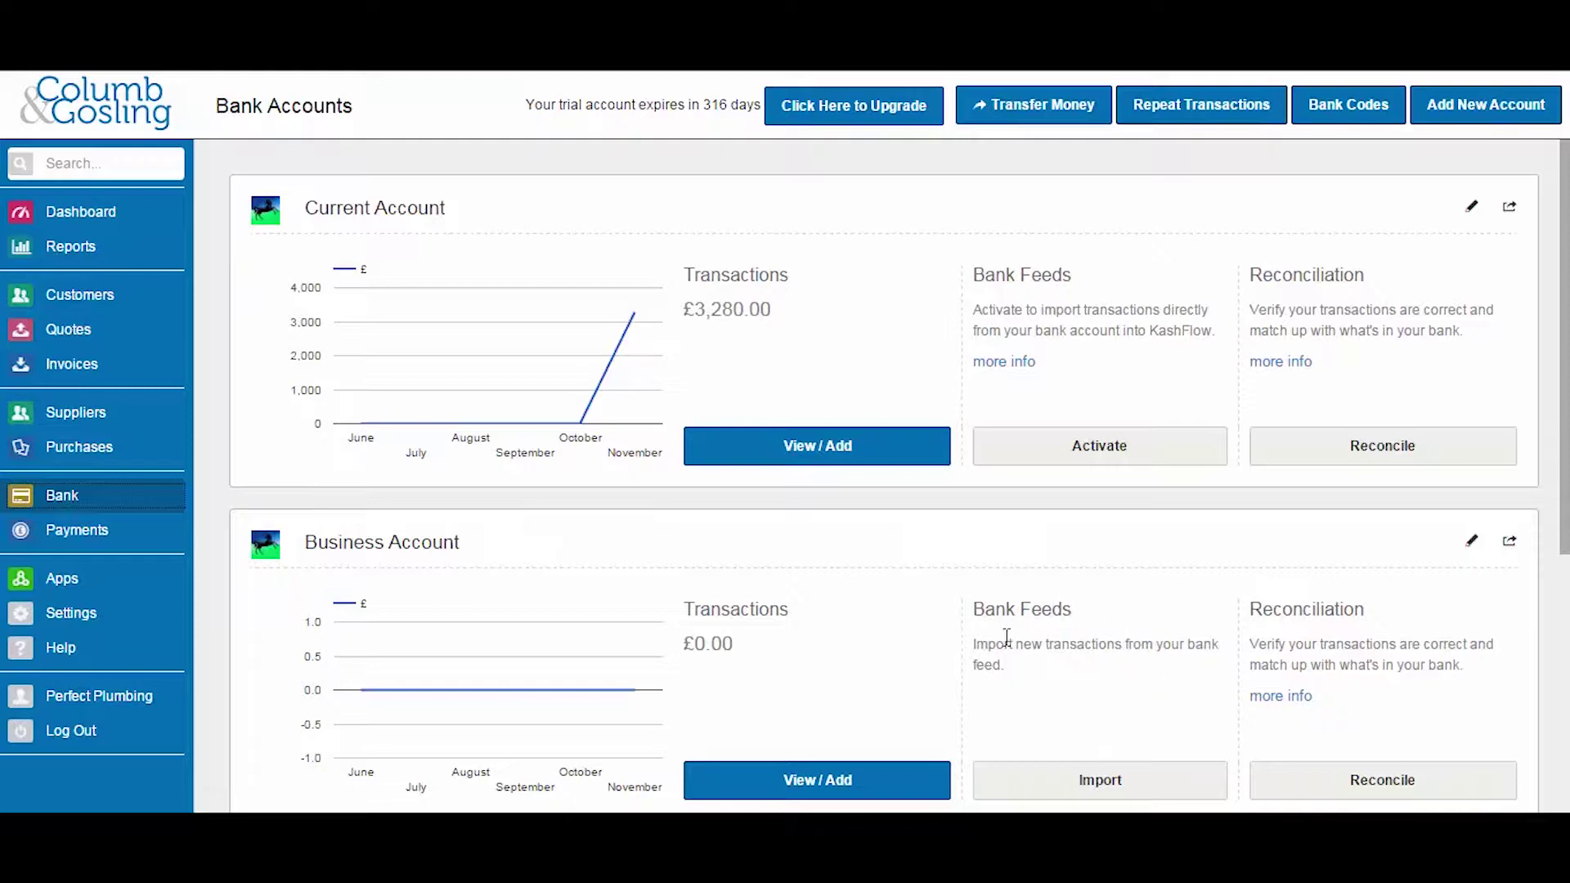
left_click(1106, 790)
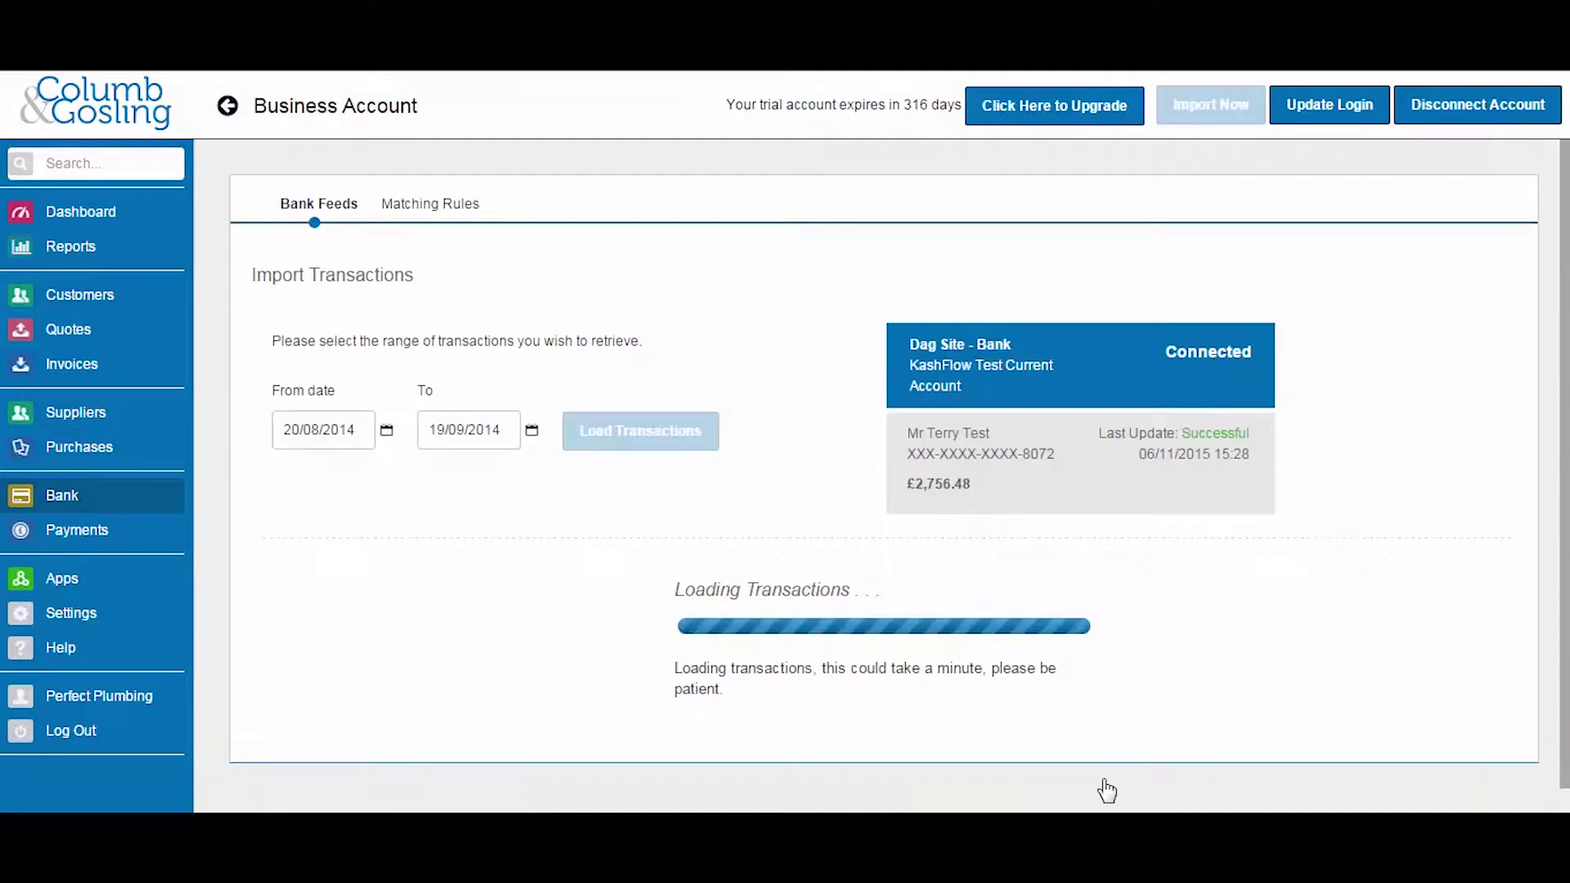
left_click(422, 216)
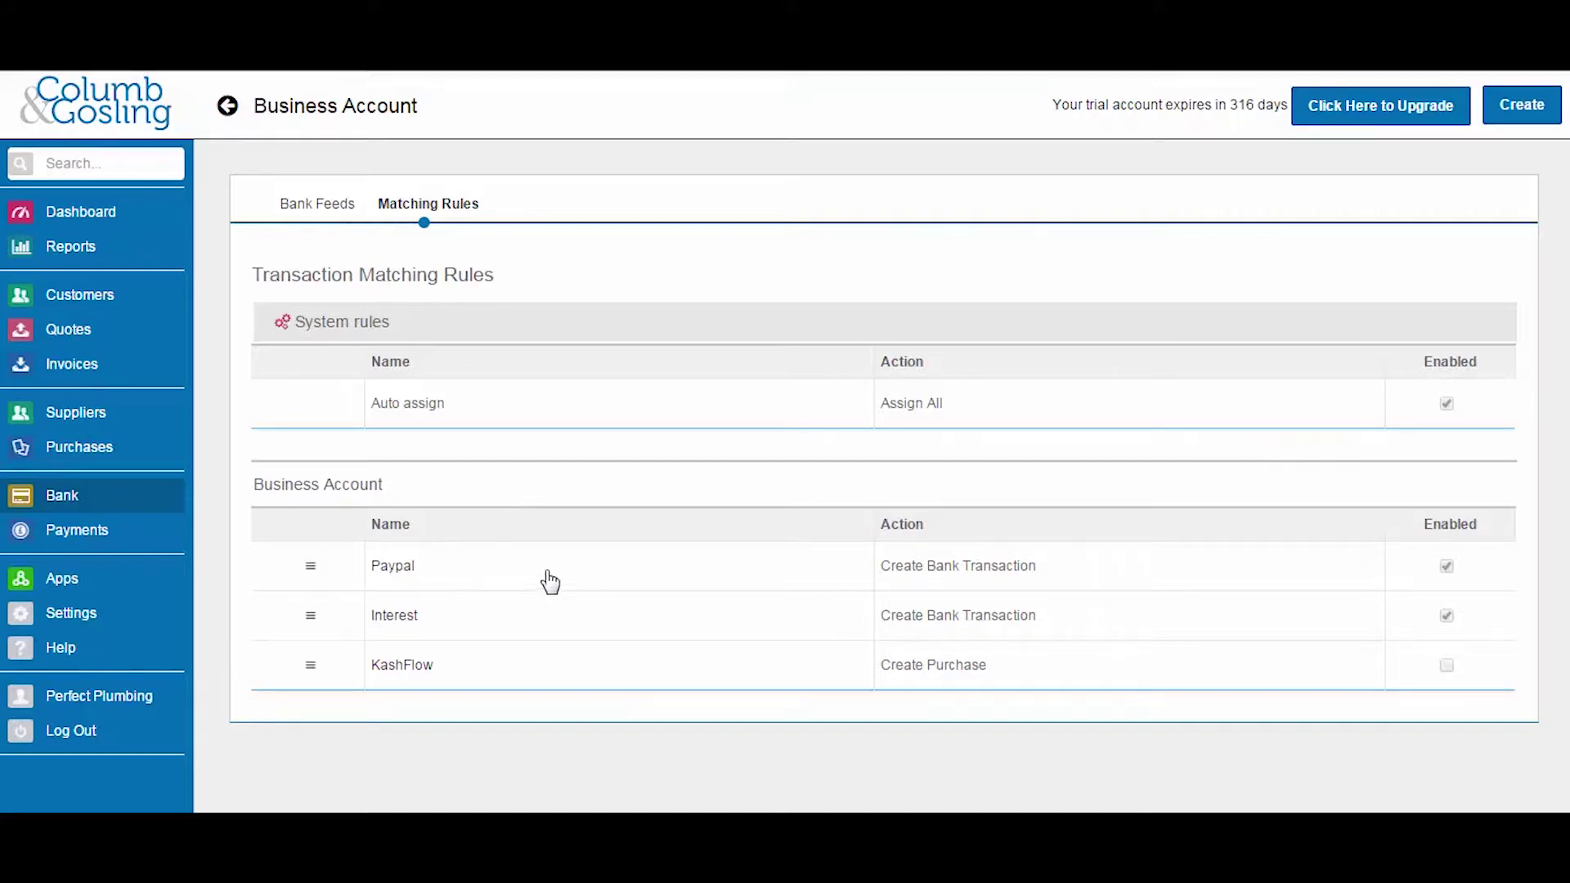
Review the settings of the existing Paypal and Interest matching rules without changing them
left_click(575, 583)
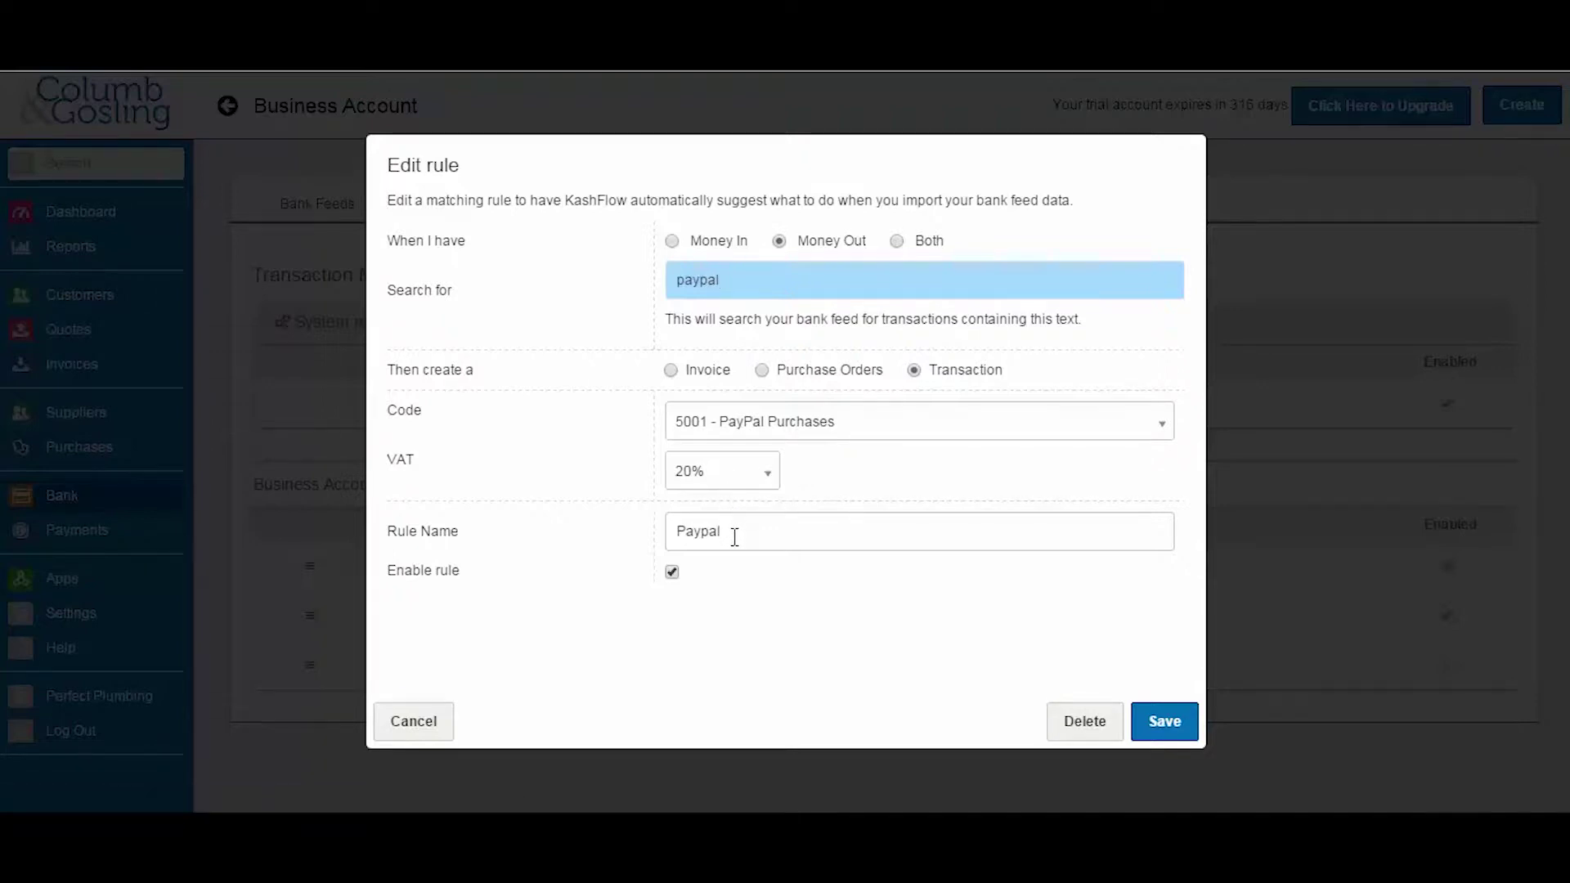
left_click(1165, 735)
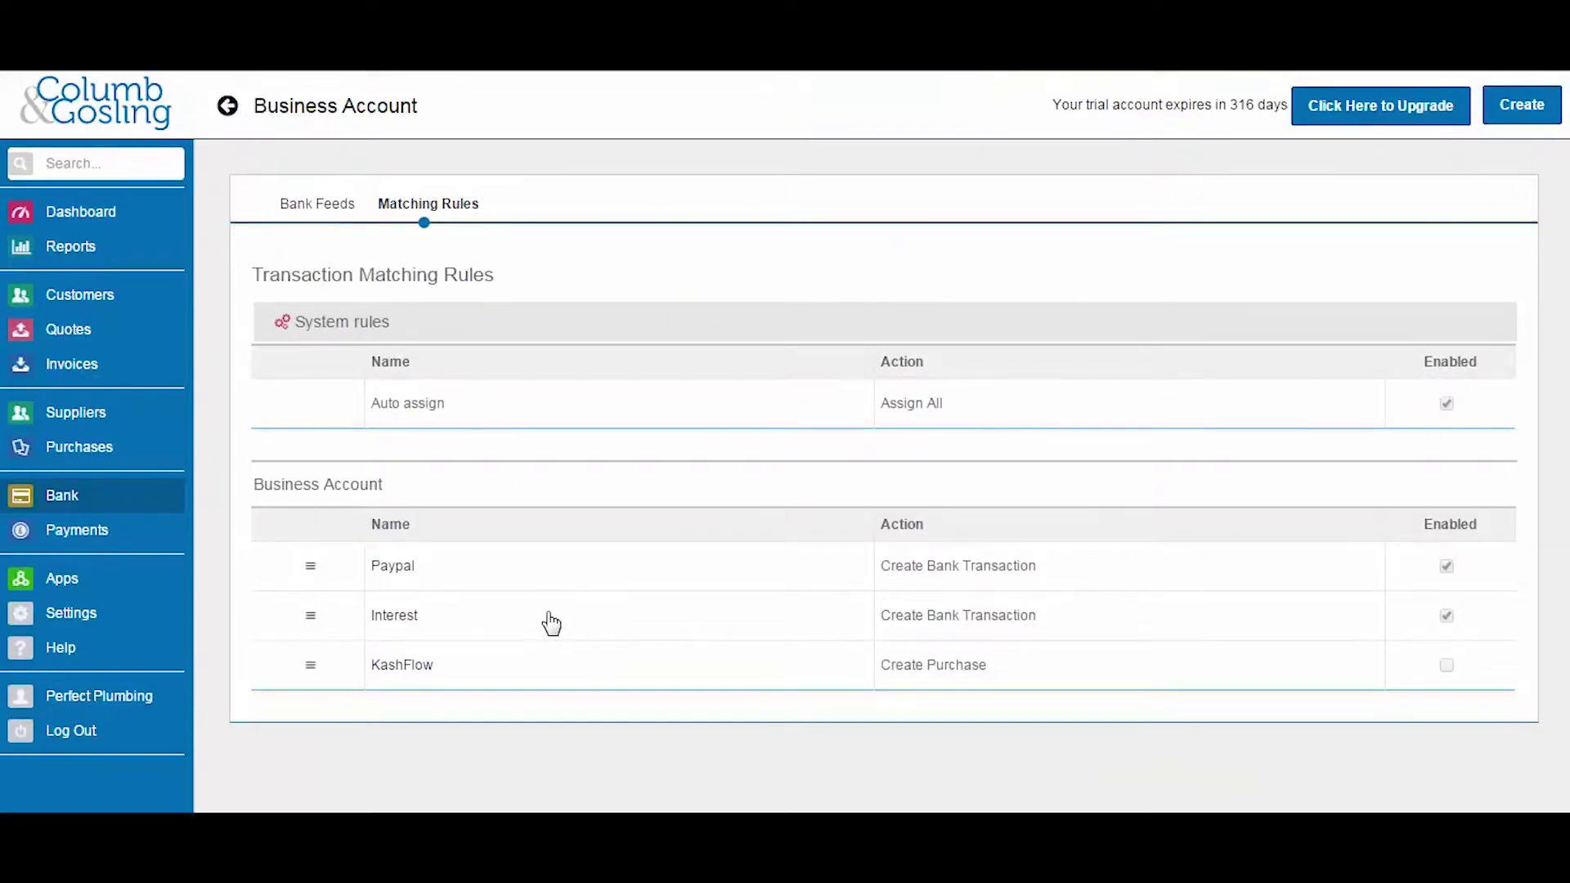
left_click(635, 627)
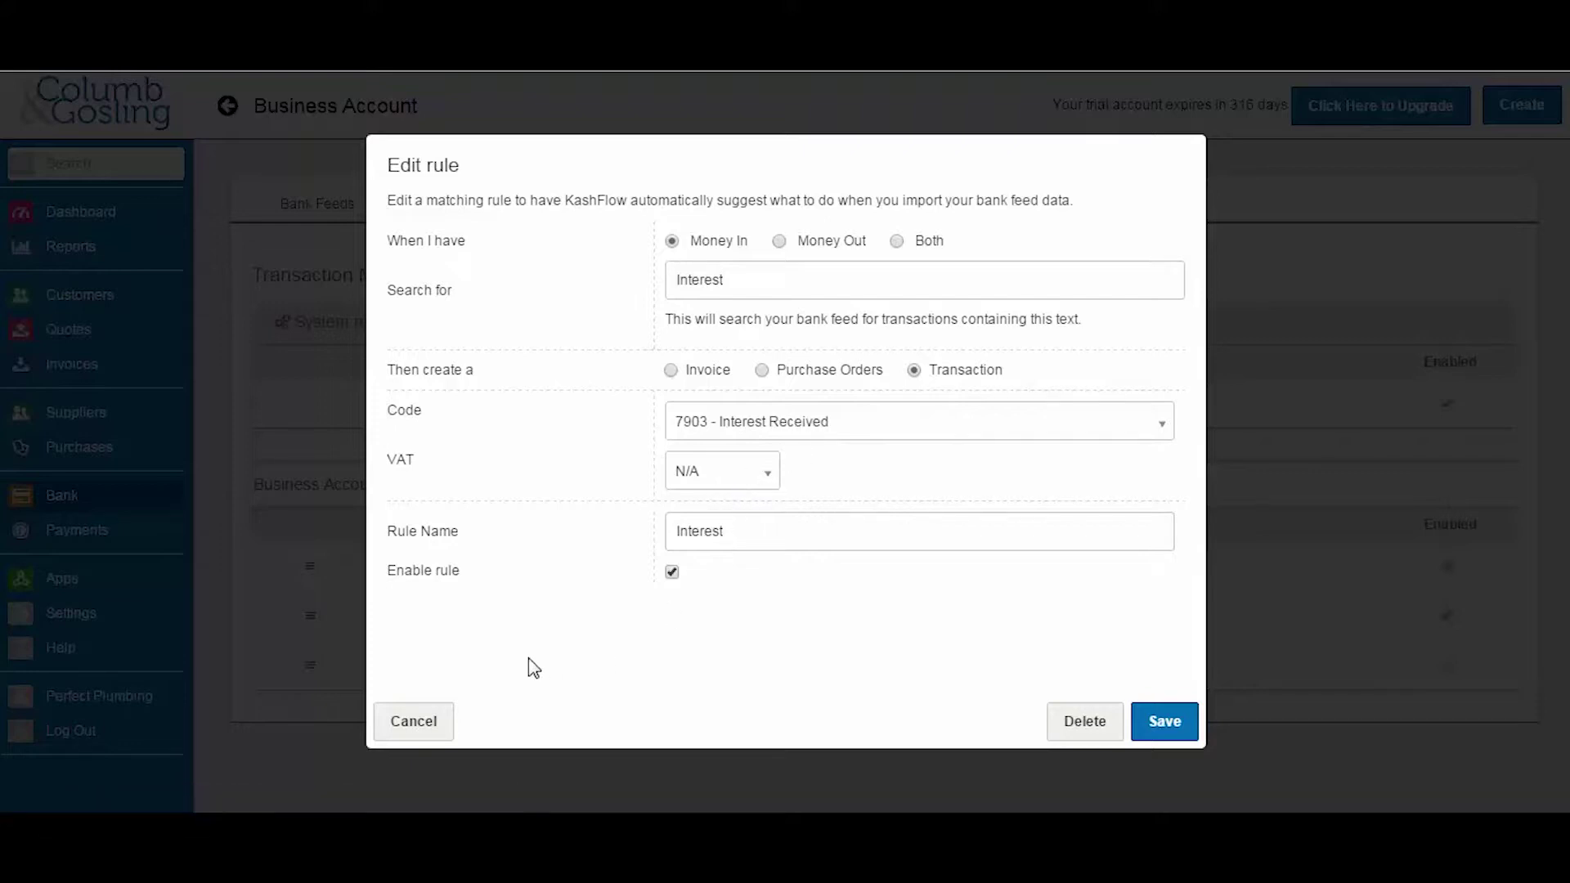
left_click(438, 730)
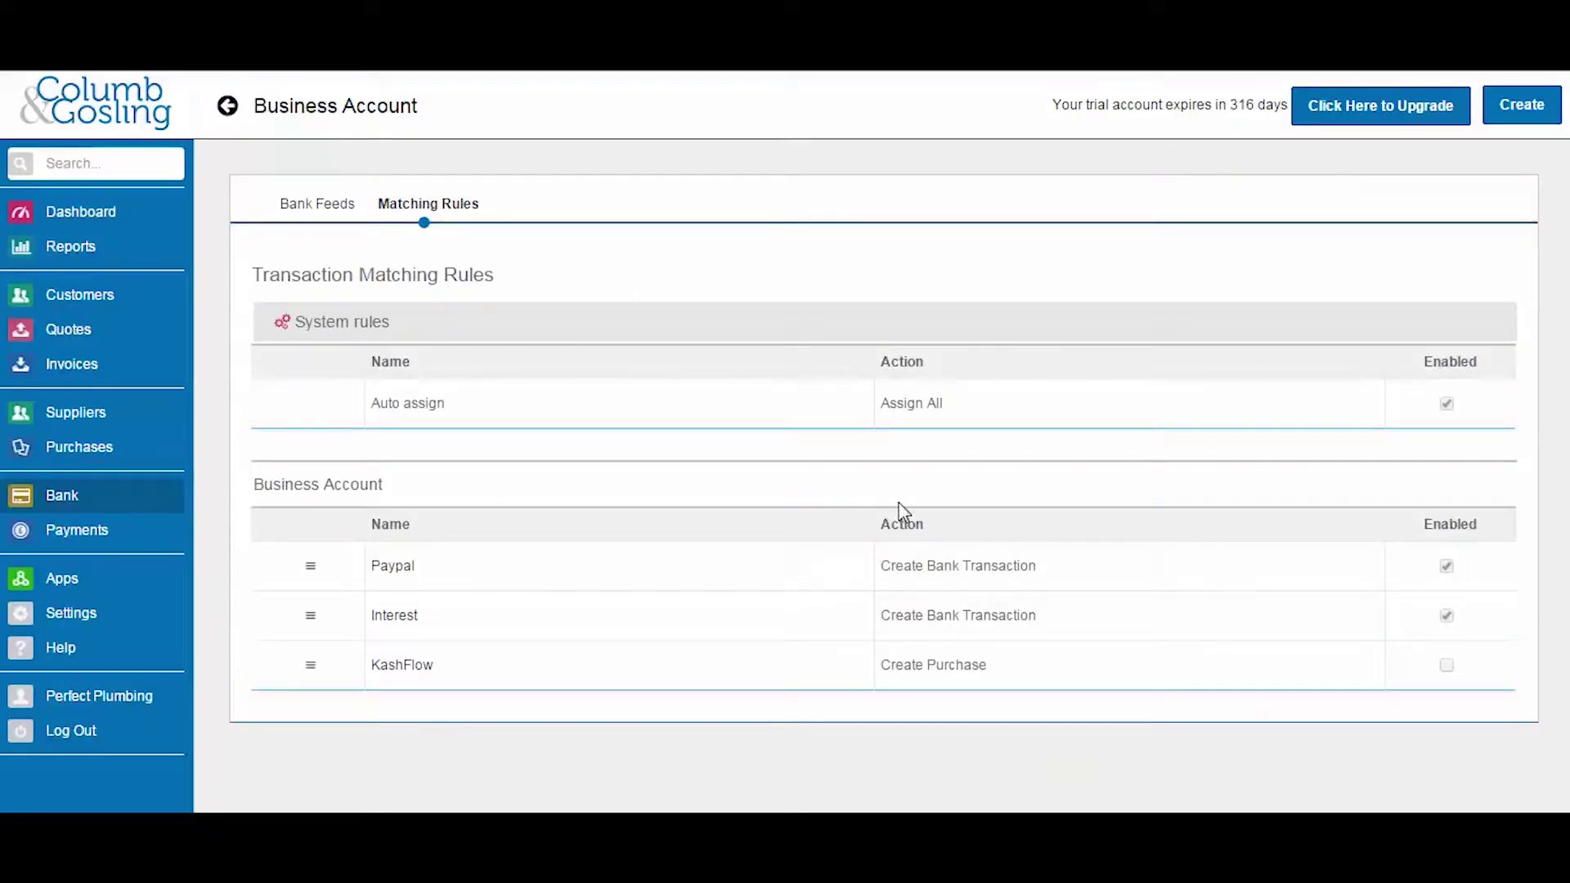
Start a new matching rule for Money Out transactions containing the text "Rent"
left_click(1515, 119)
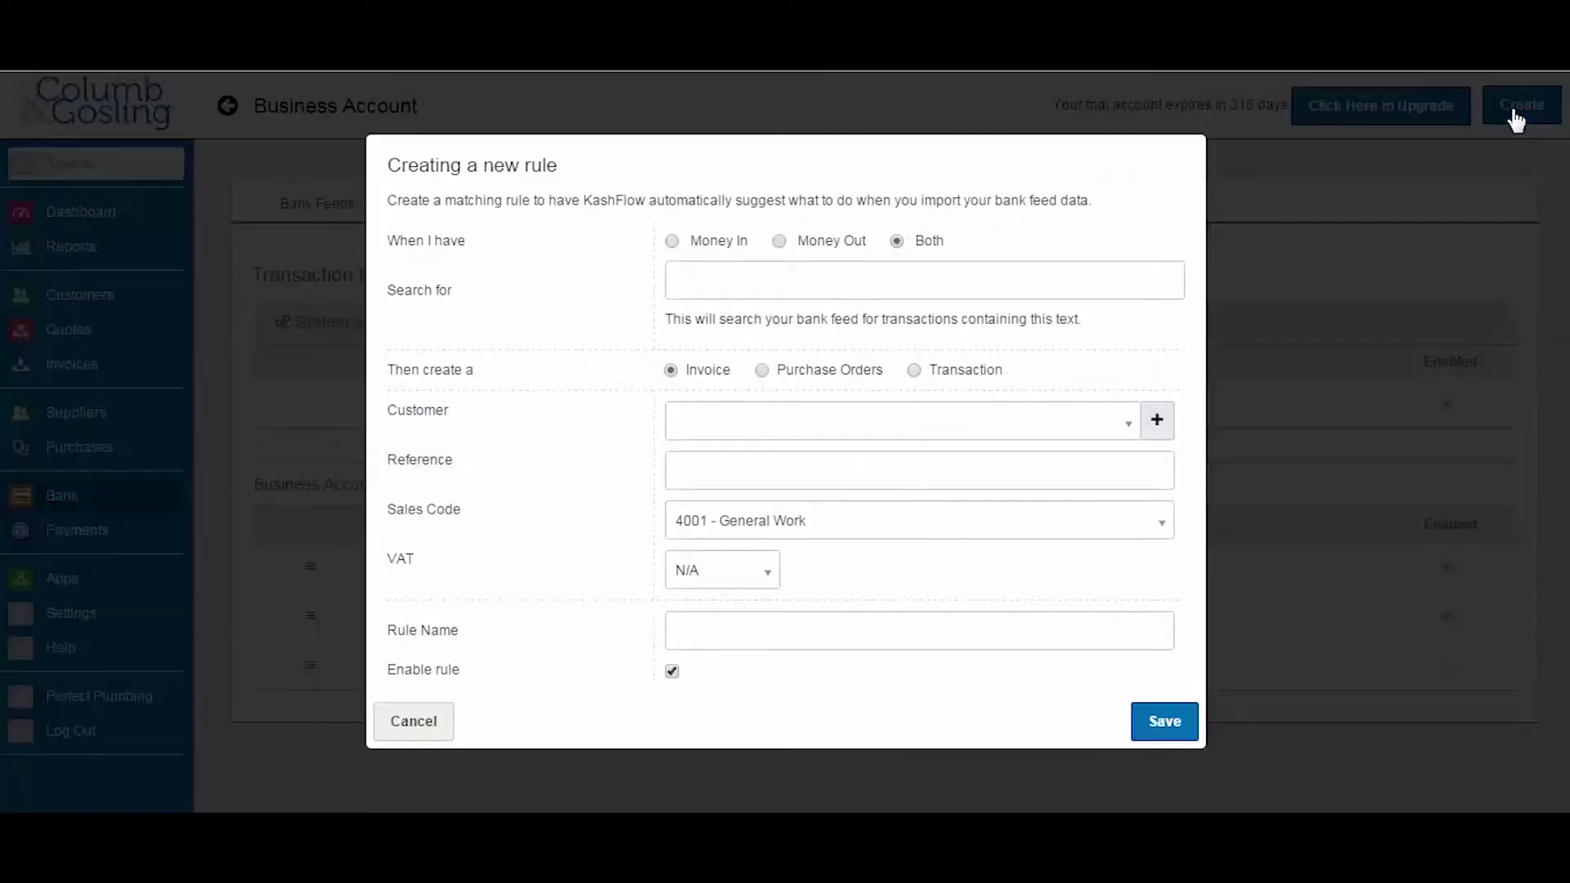
left_click(778, 240)
left_click(779, 278)
type("R")
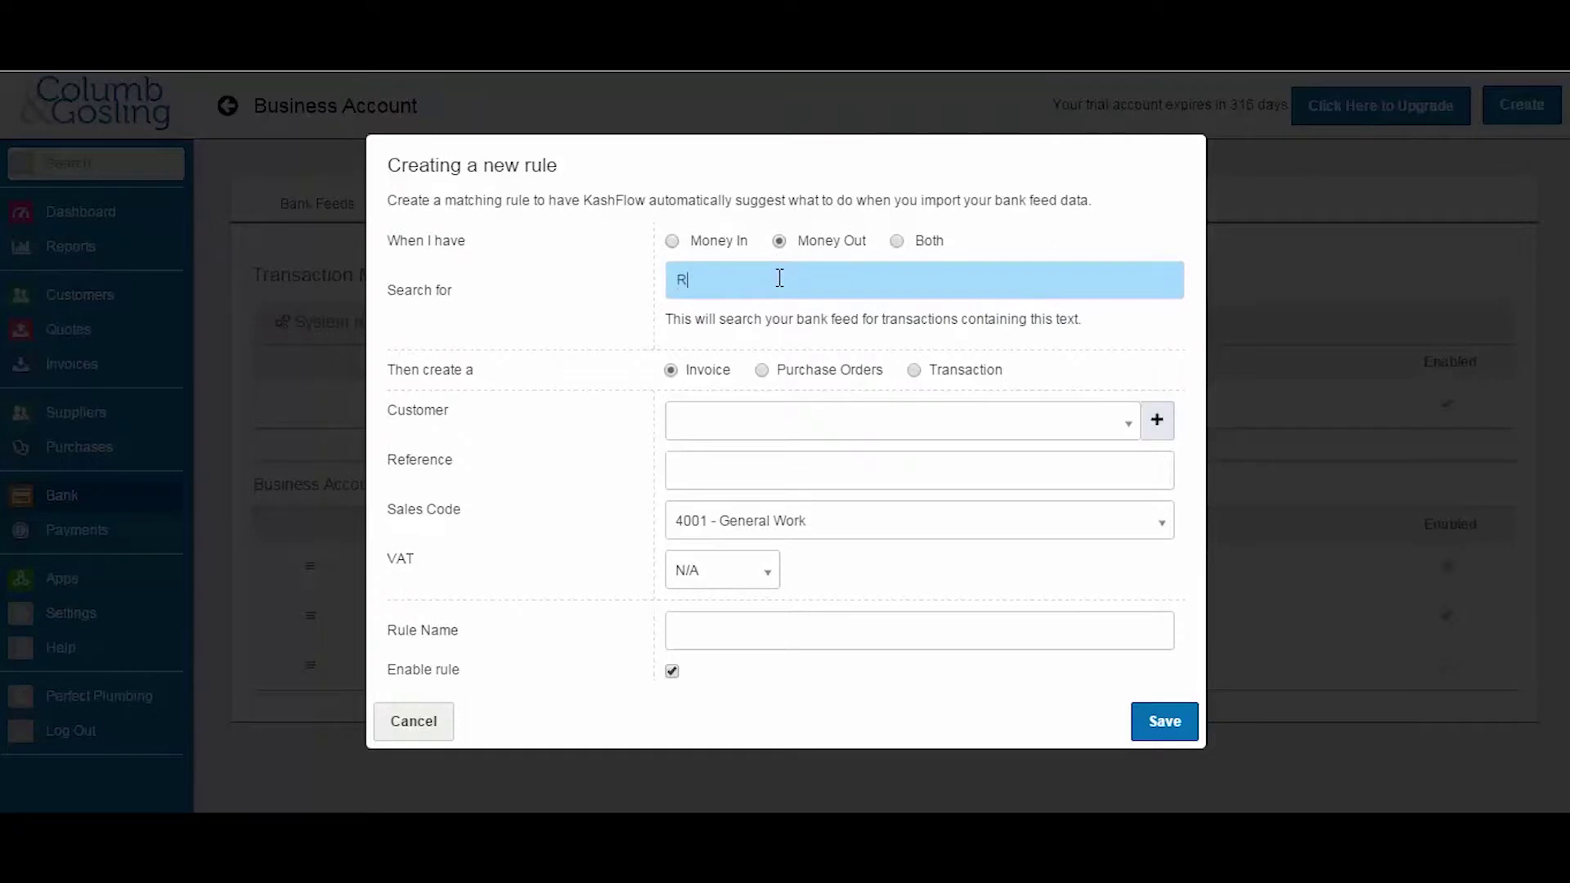
type("ent")
Have the new rule create a Transaction with the code 7100 - Rent
left_click(914, 372)
left_click(919, 423)
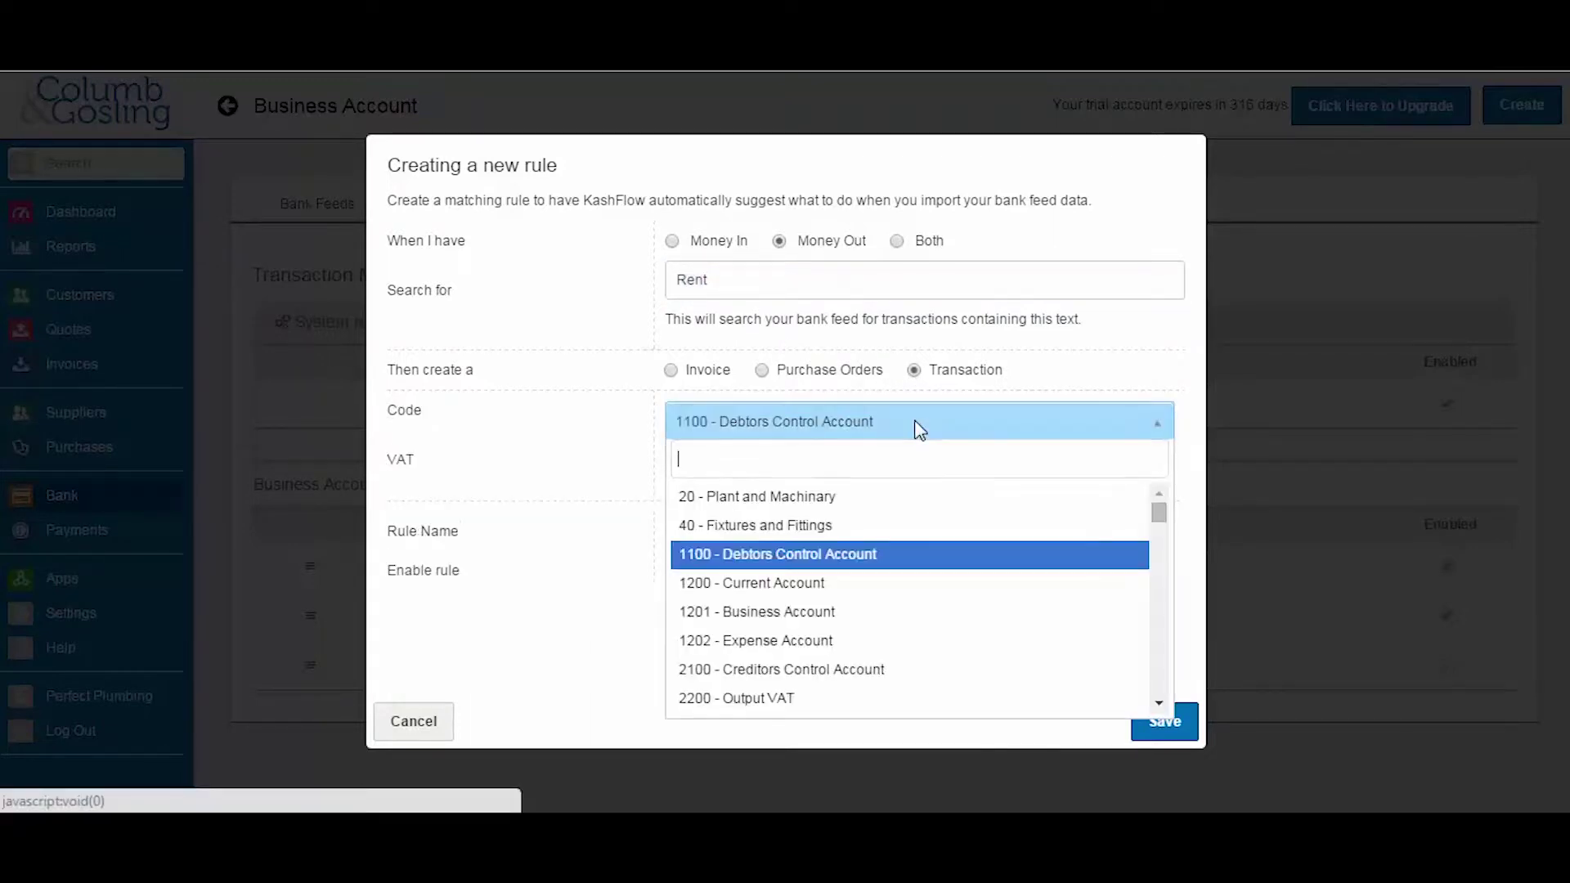
type("rent")
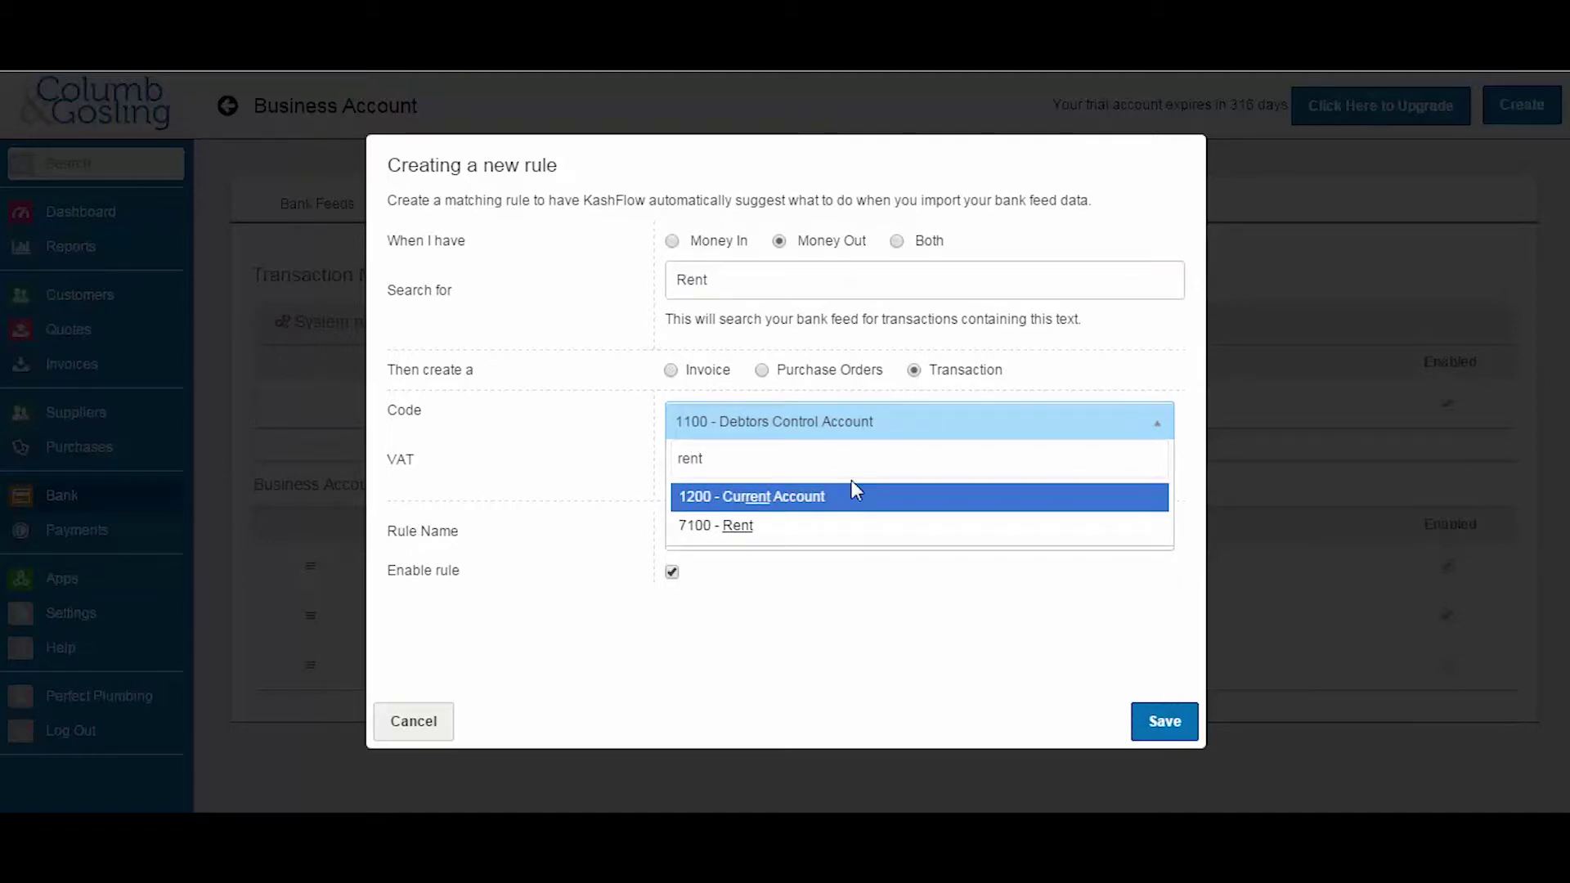
left_click(841, 538)
Set the rule's VAT to 20%, name it Rent and save the rule
left_click(715, 469)
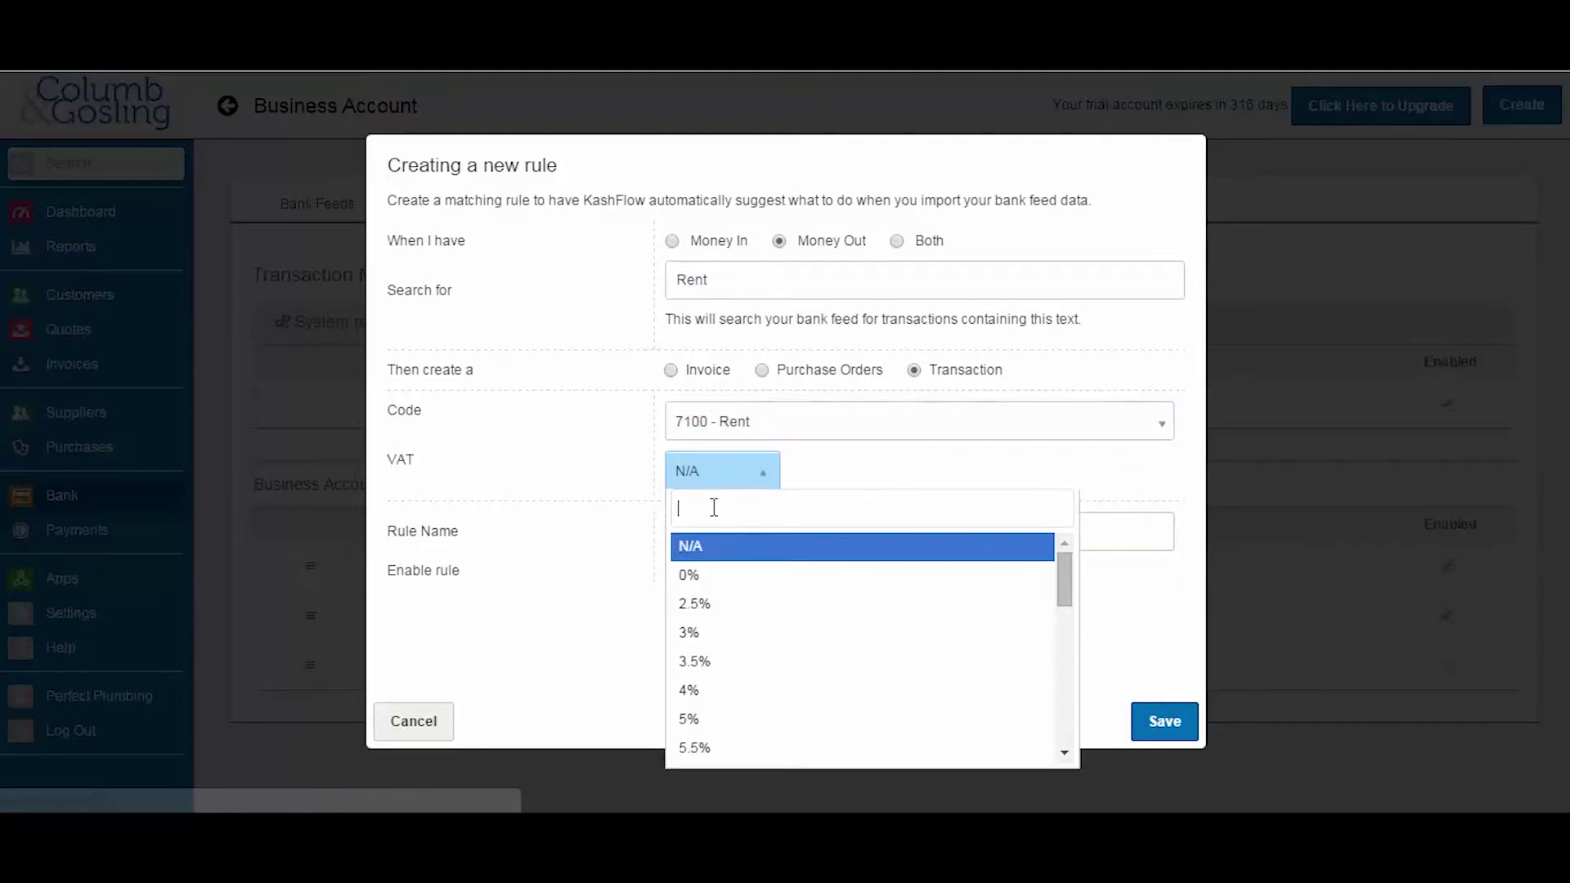
type("20")
left_click(707, 546)
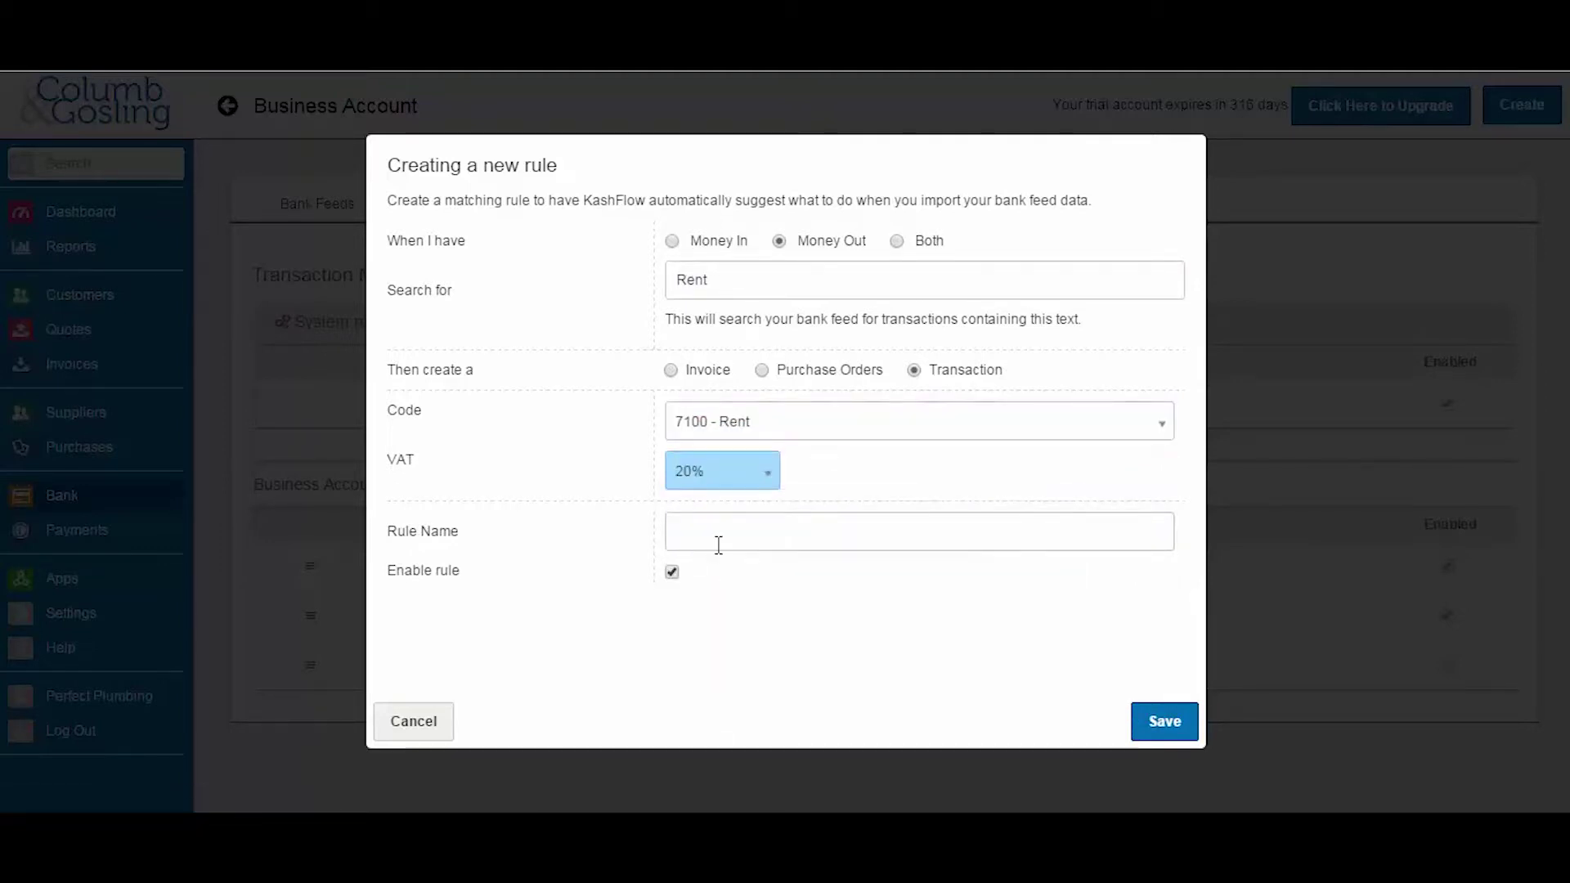
left_click(720, 537)
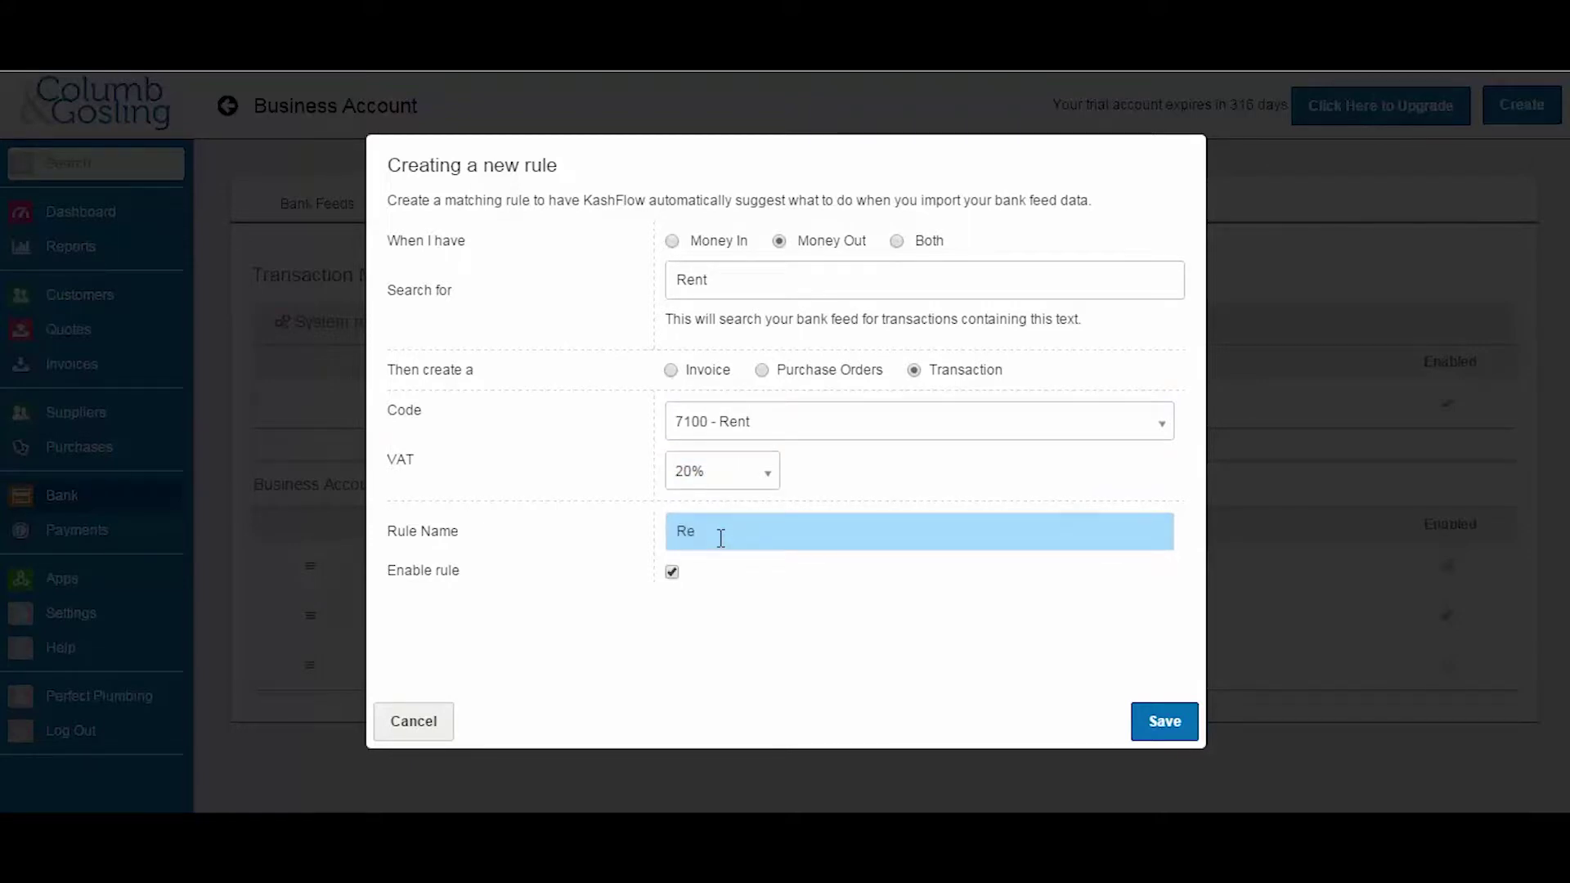
left_click(1165, 722)
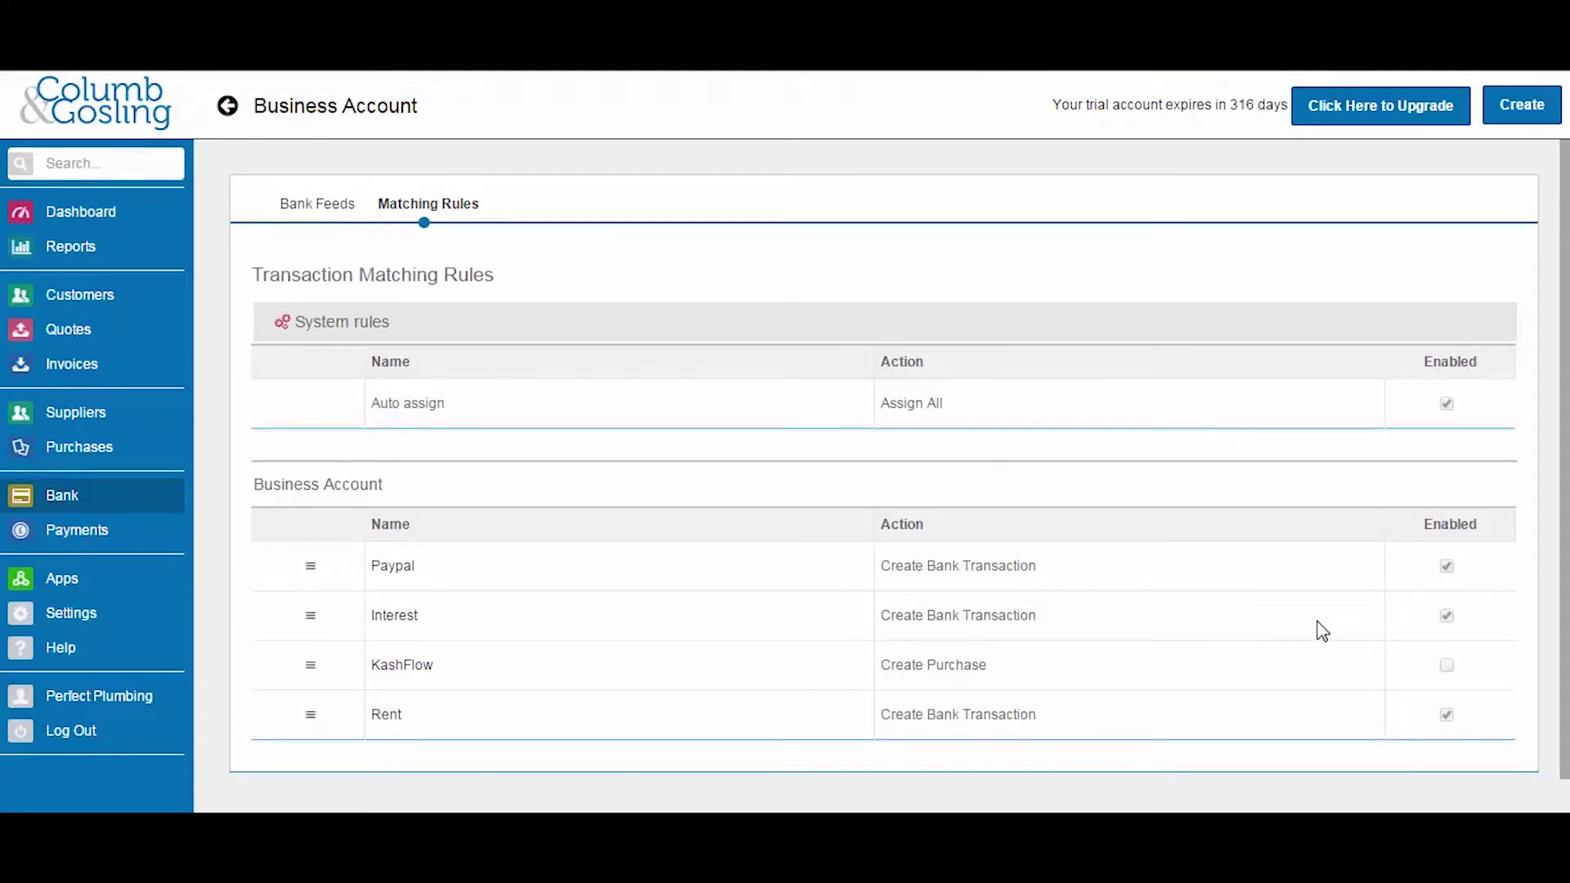
Enable the KashFlow matching rule and save it
left_click(683, 677)
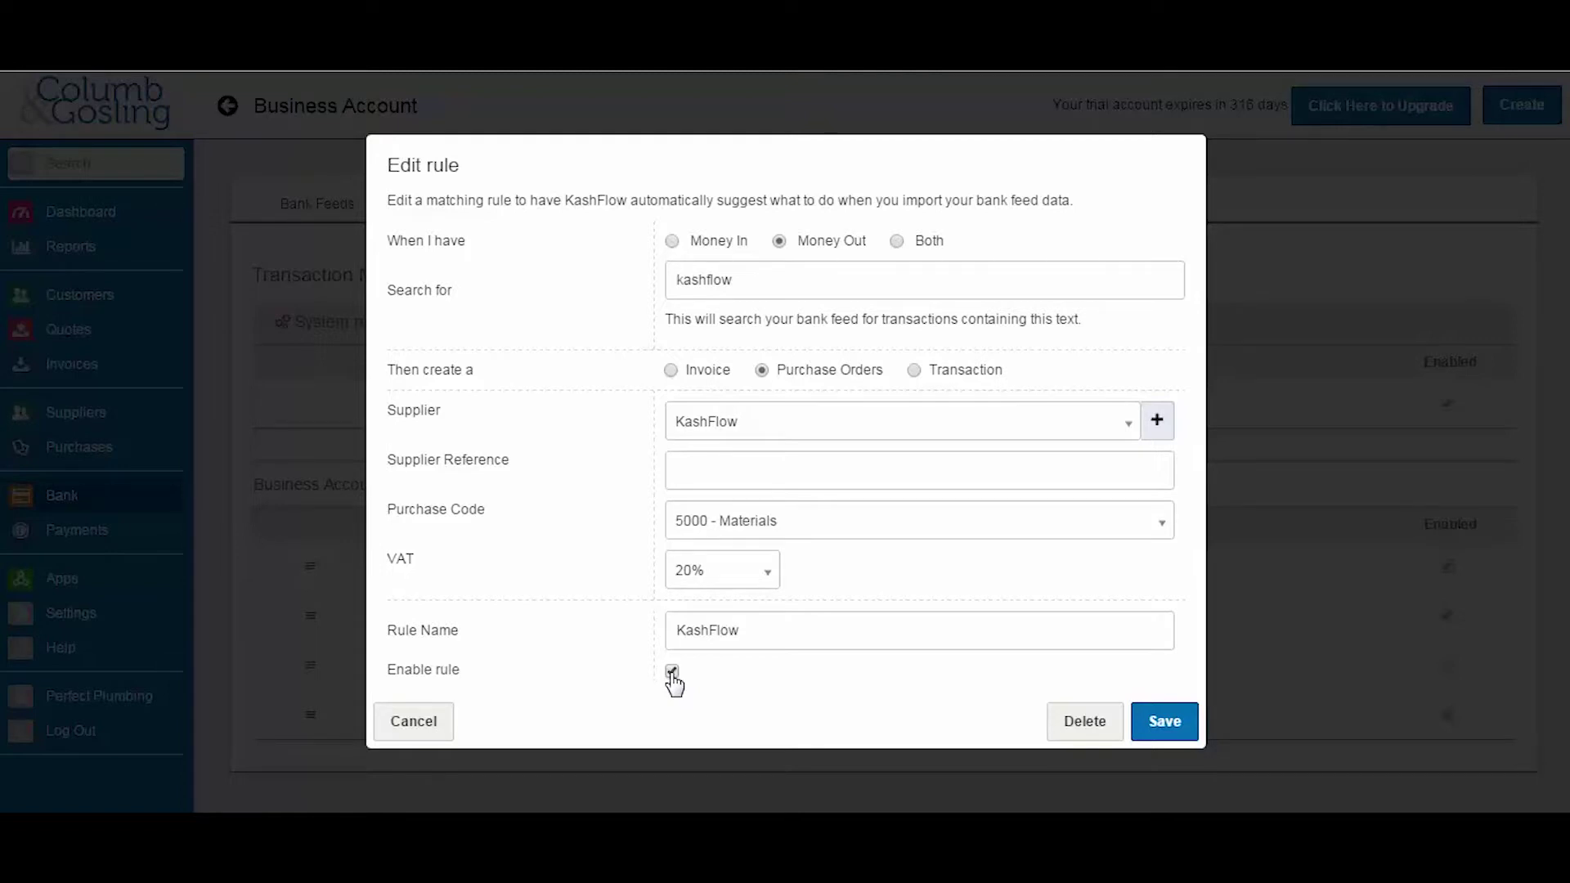
left_click(1143, 728)
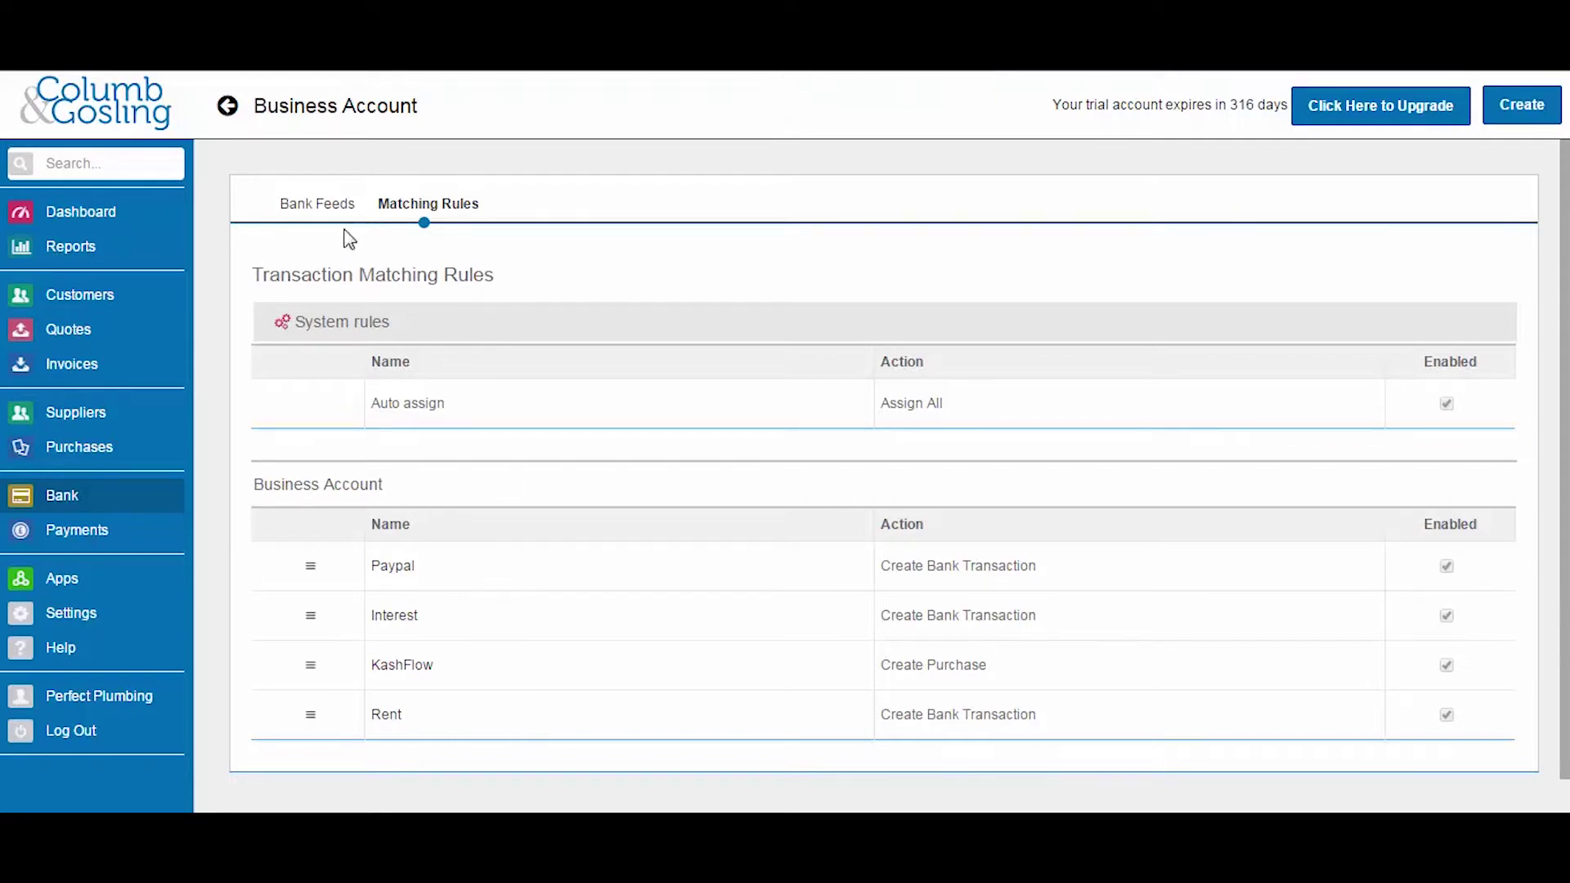
Return to the account's bank feeds and set the import range's From date to 01/04/2014
left_click(312, 210)
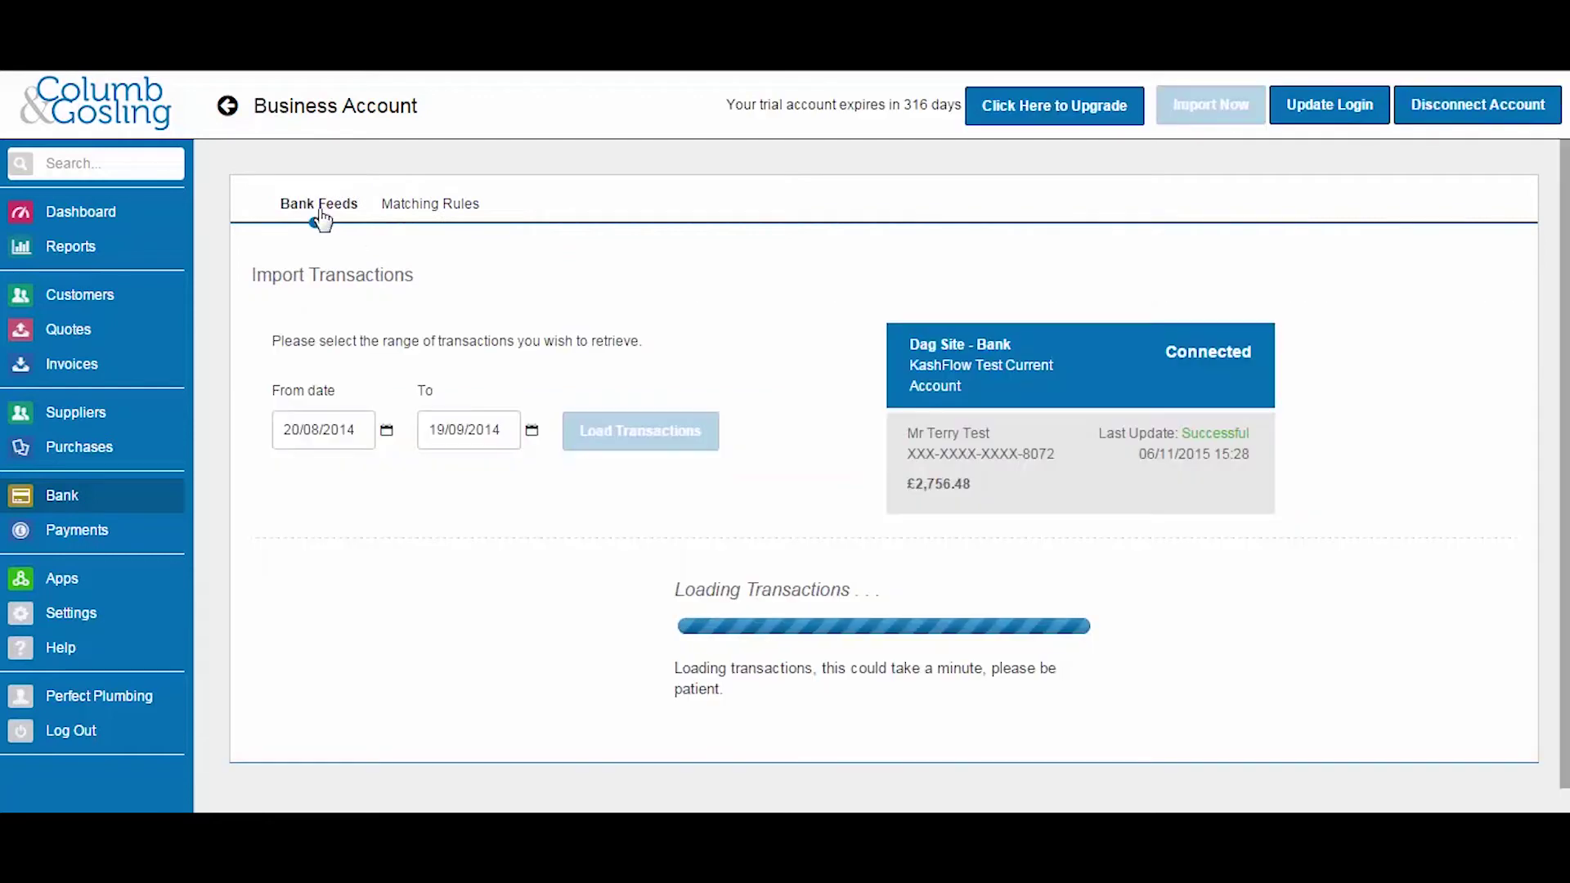
left_click(356, 429)
left_click(360, 467)
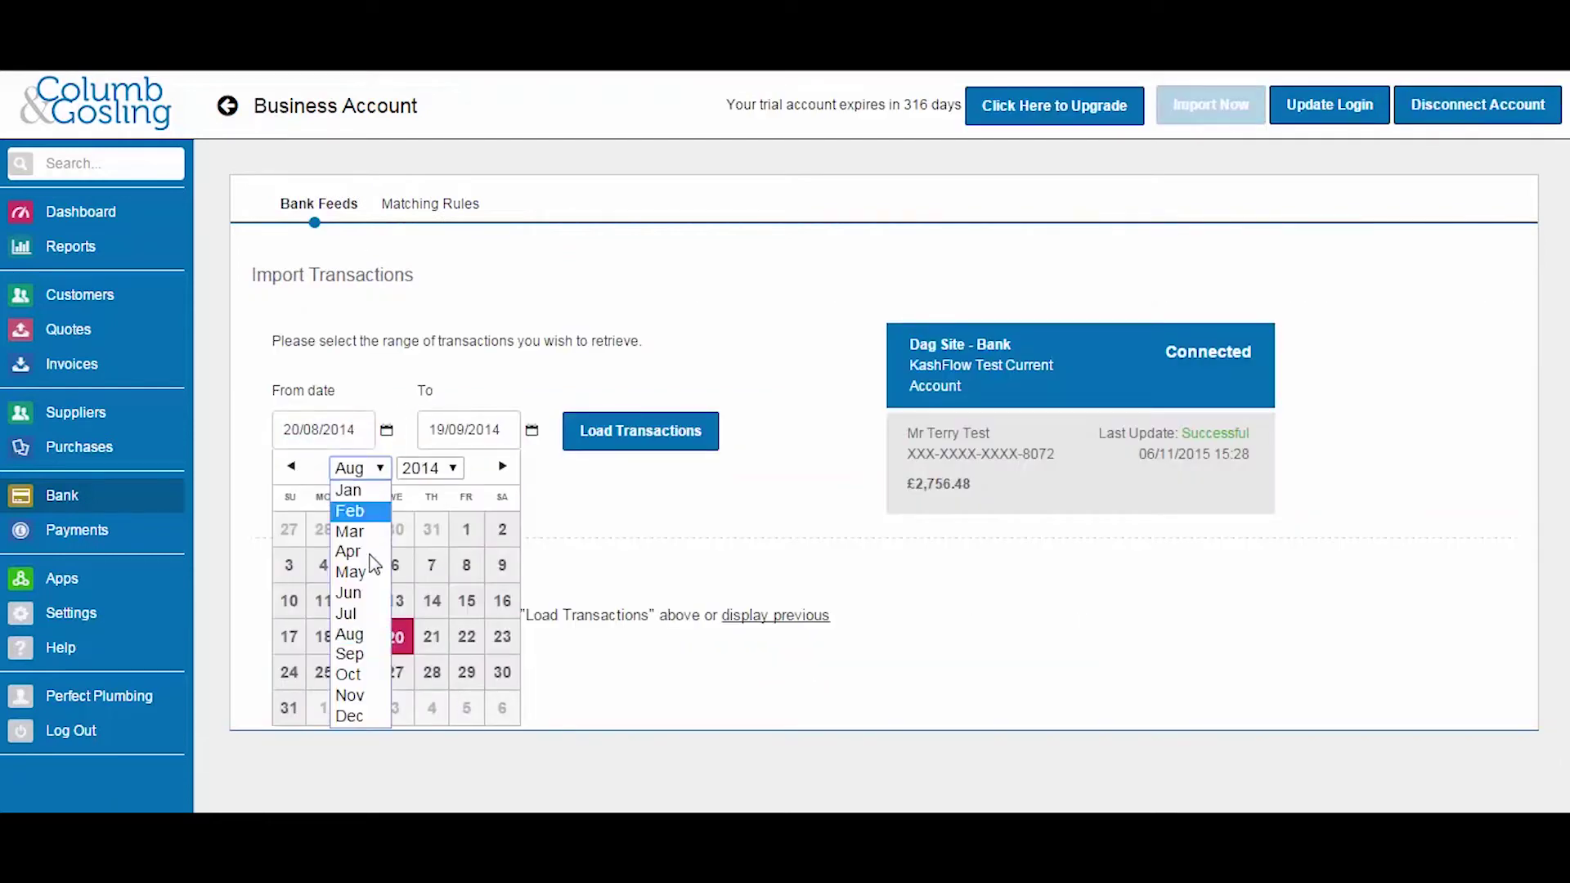
left_click(359, 547)
left_click(359, 529)
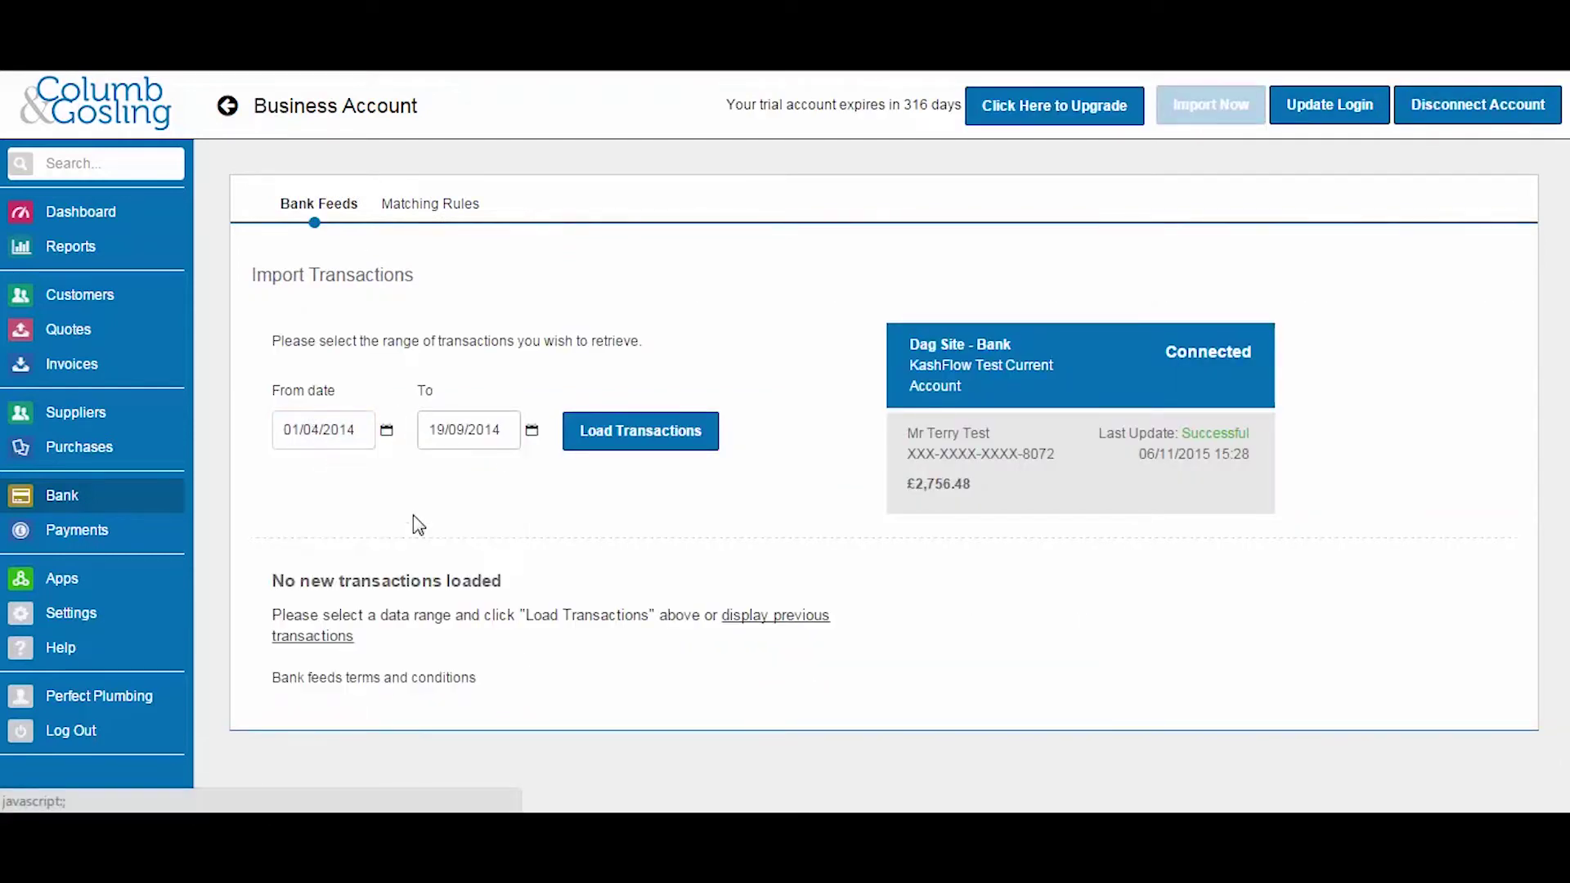
Set the import range's To date to 30/04/2014 and load the transactions
left_click(490, 430)
left_click(504, 467)
left_click(496, 549)
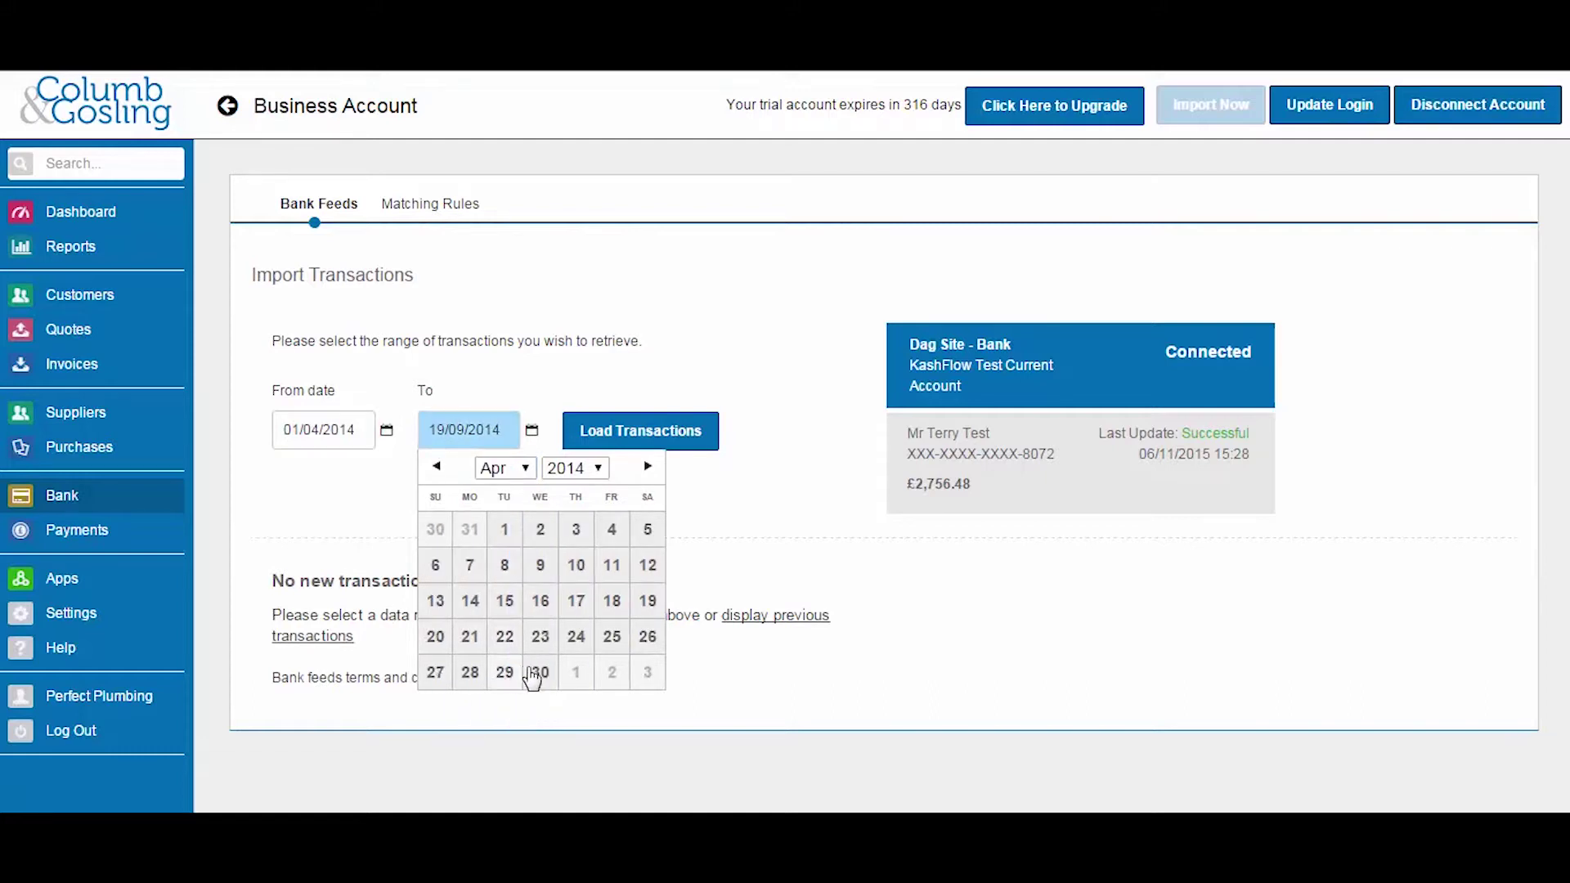
left_click(537, 673)
left_click(609, 445)
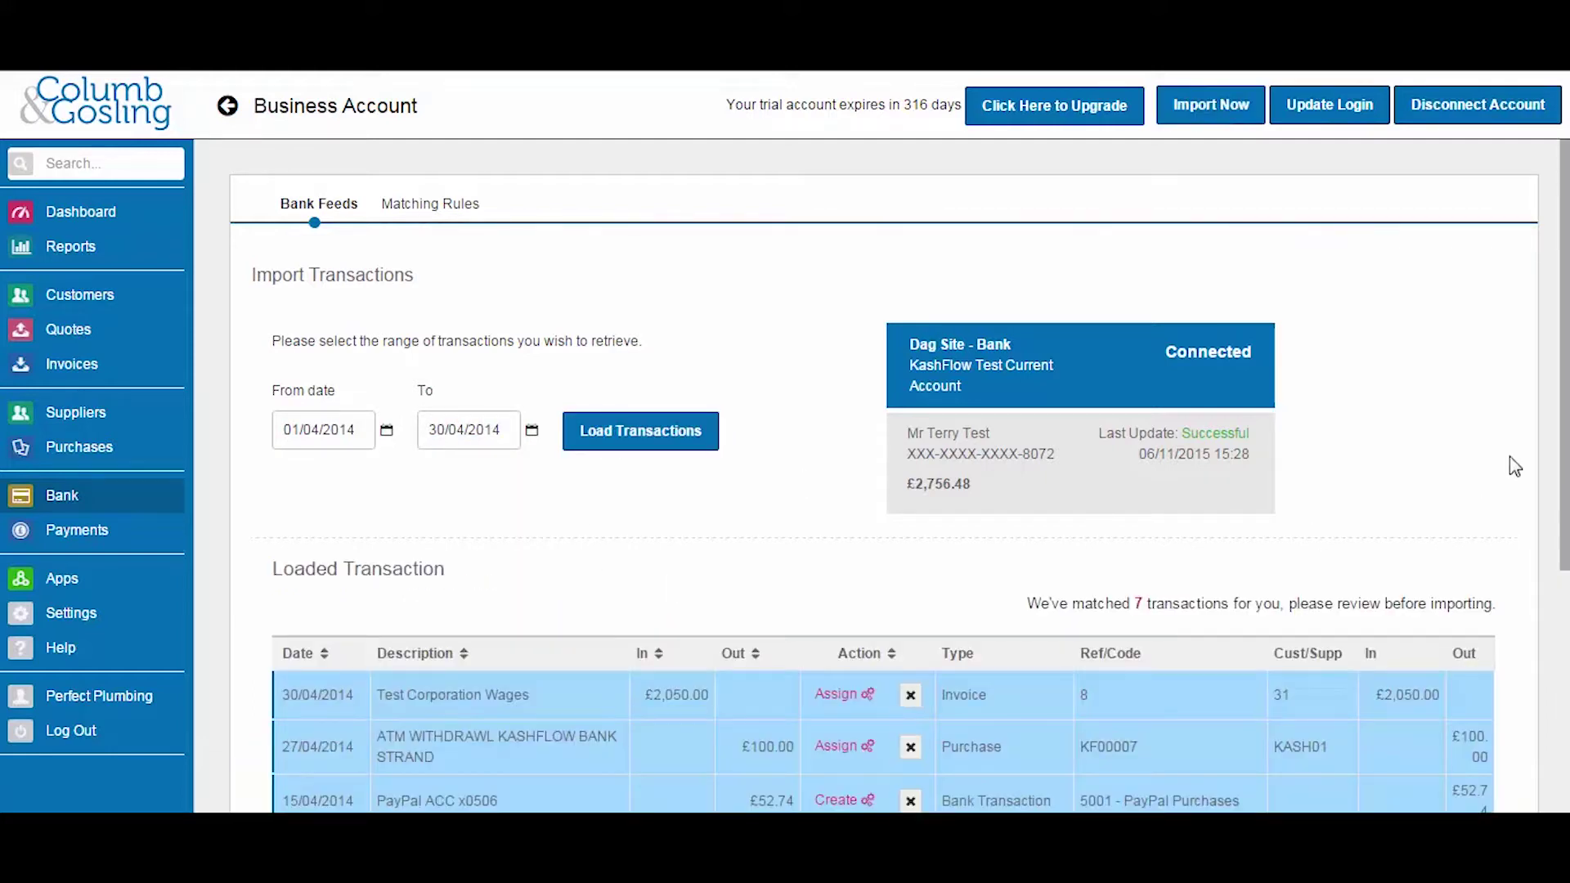
Review the matched April 2014 transactions, import them and look over the resulting entries in the Business Account
scroll(1564, 442, "down", 4)
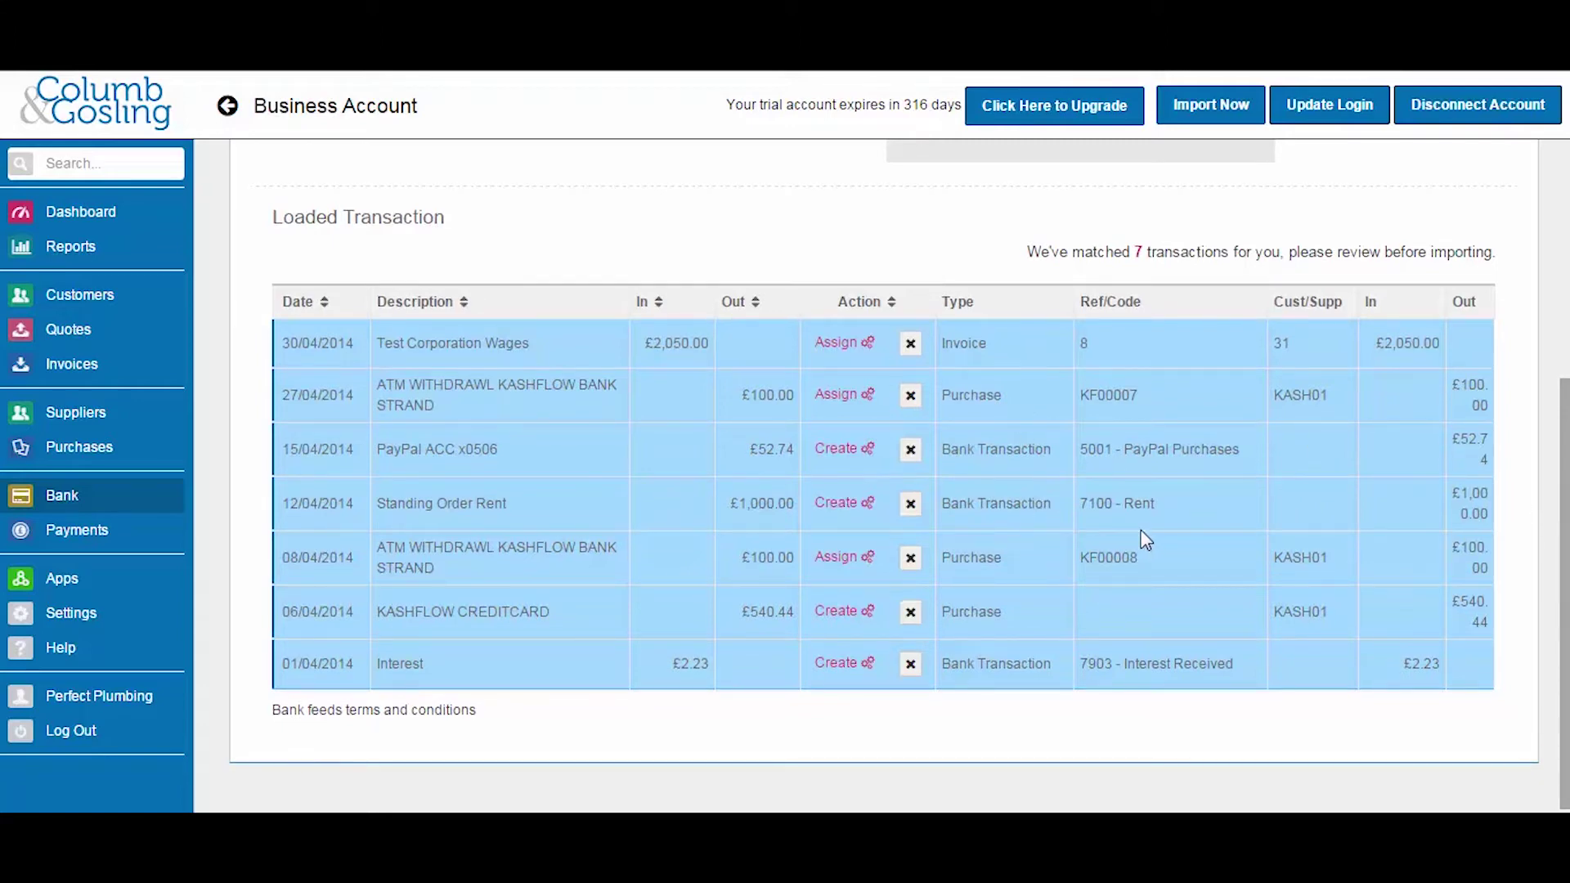
scroll(913, 475, "up", 3)
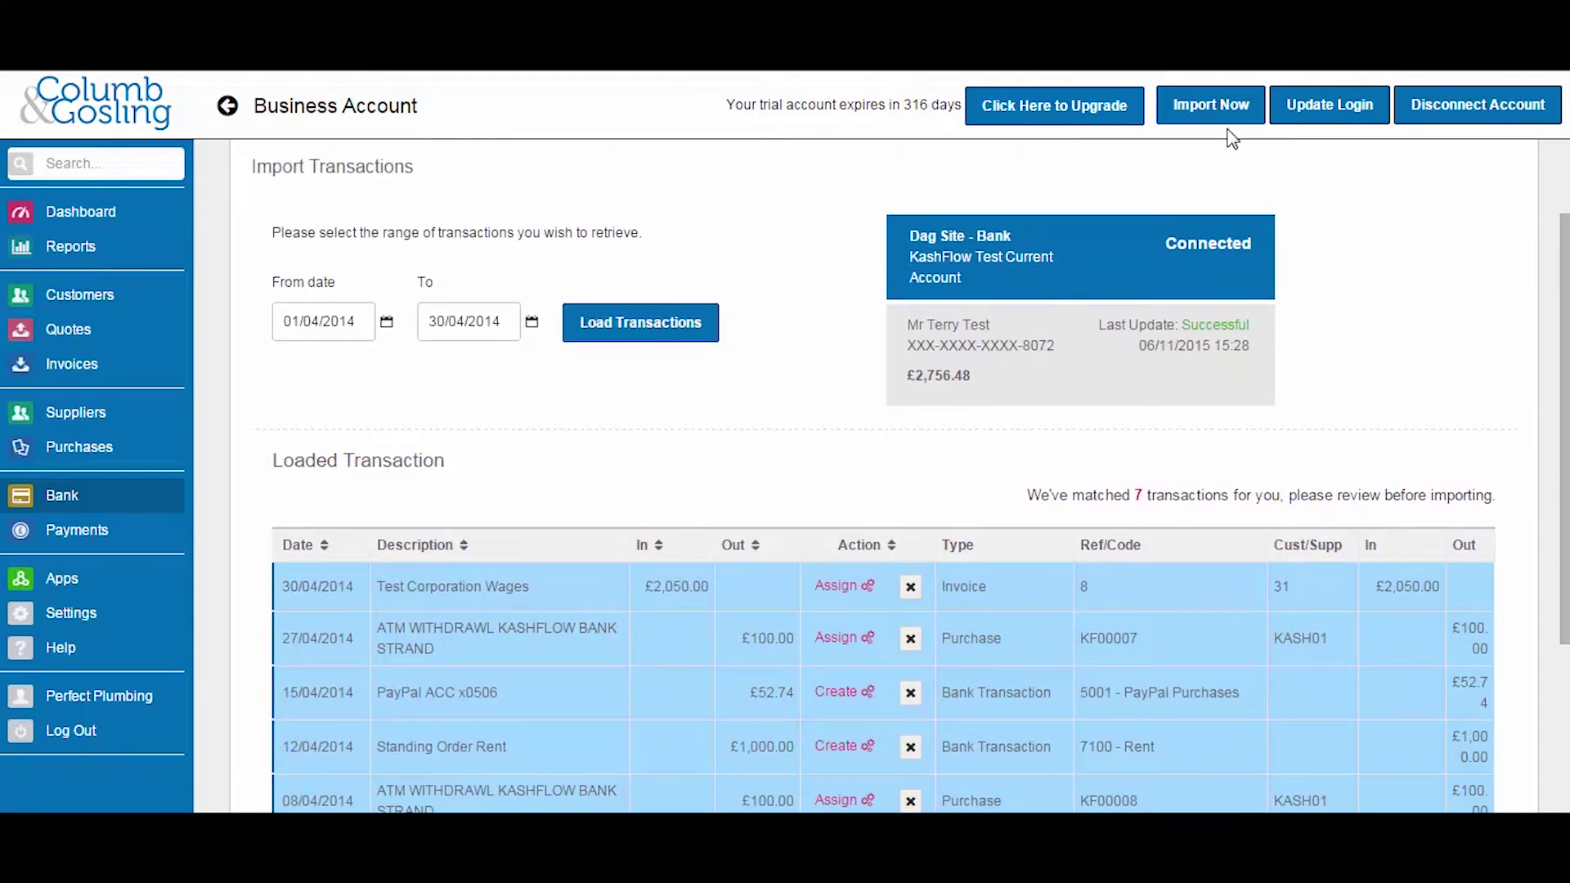
left_click(1211, 113)
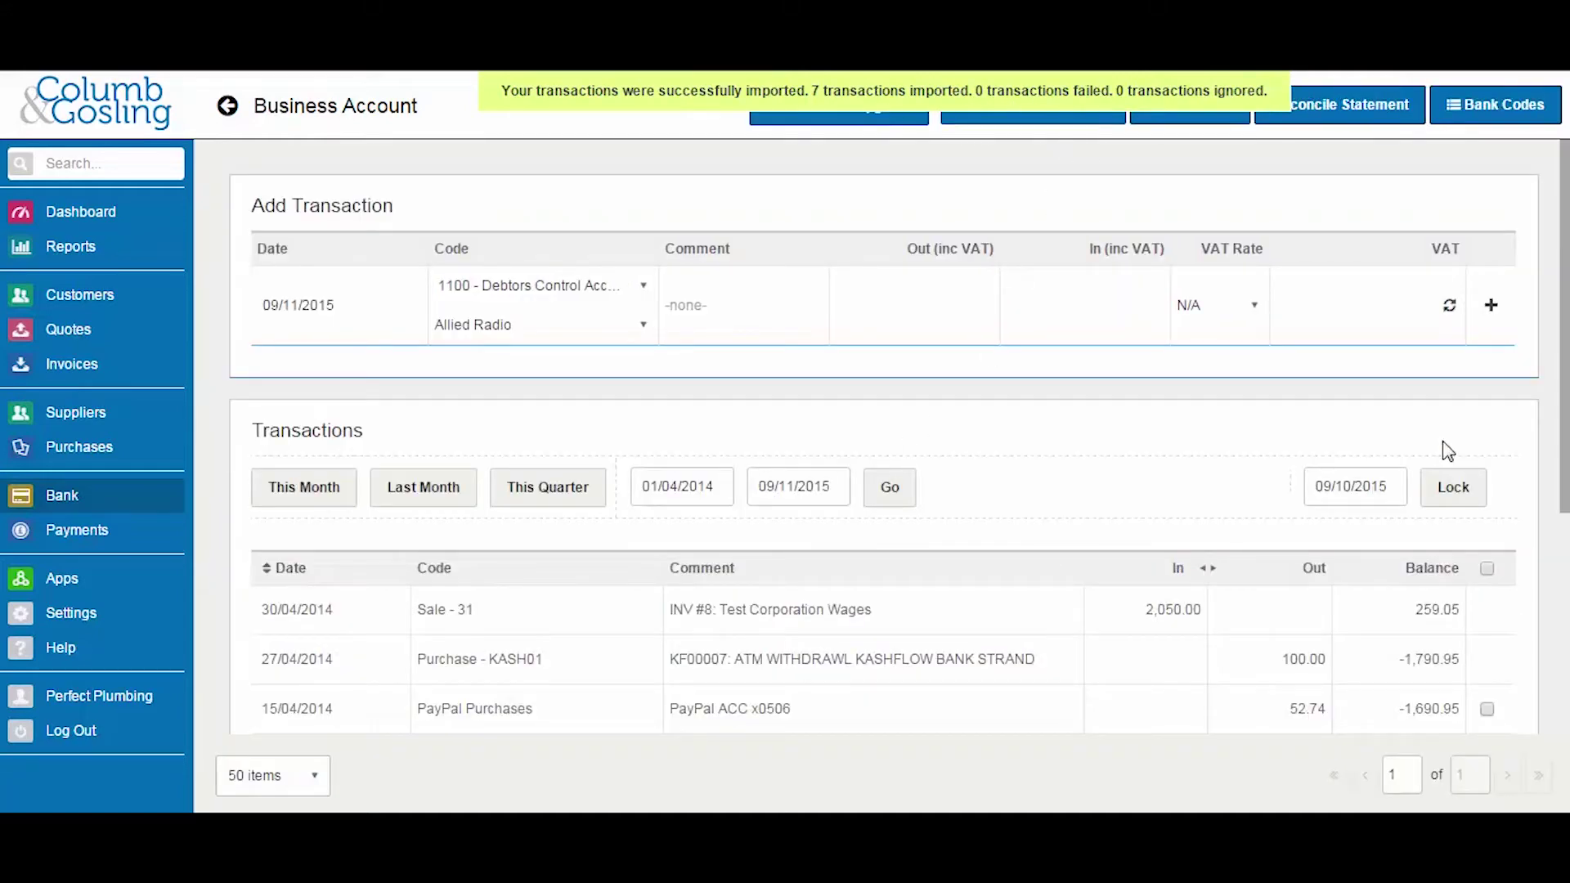
scroll(1145, 501, "down", 3)
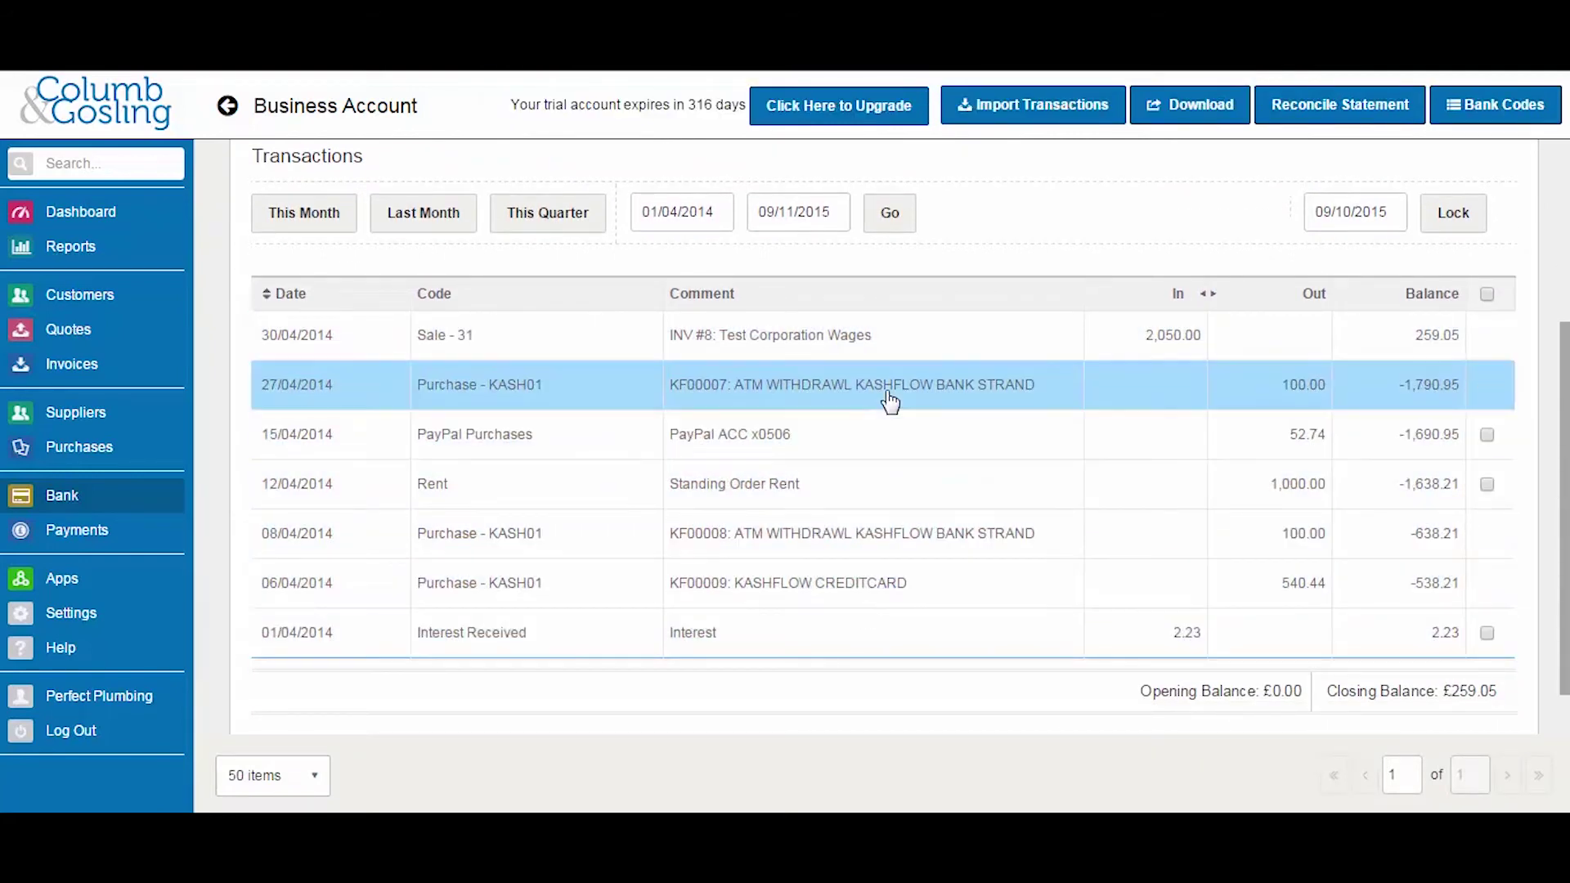
Reopen the transaction import for the Business Account and set the From date back to 01/04/2014
left_click(995, 119)
left_click(994, 121)
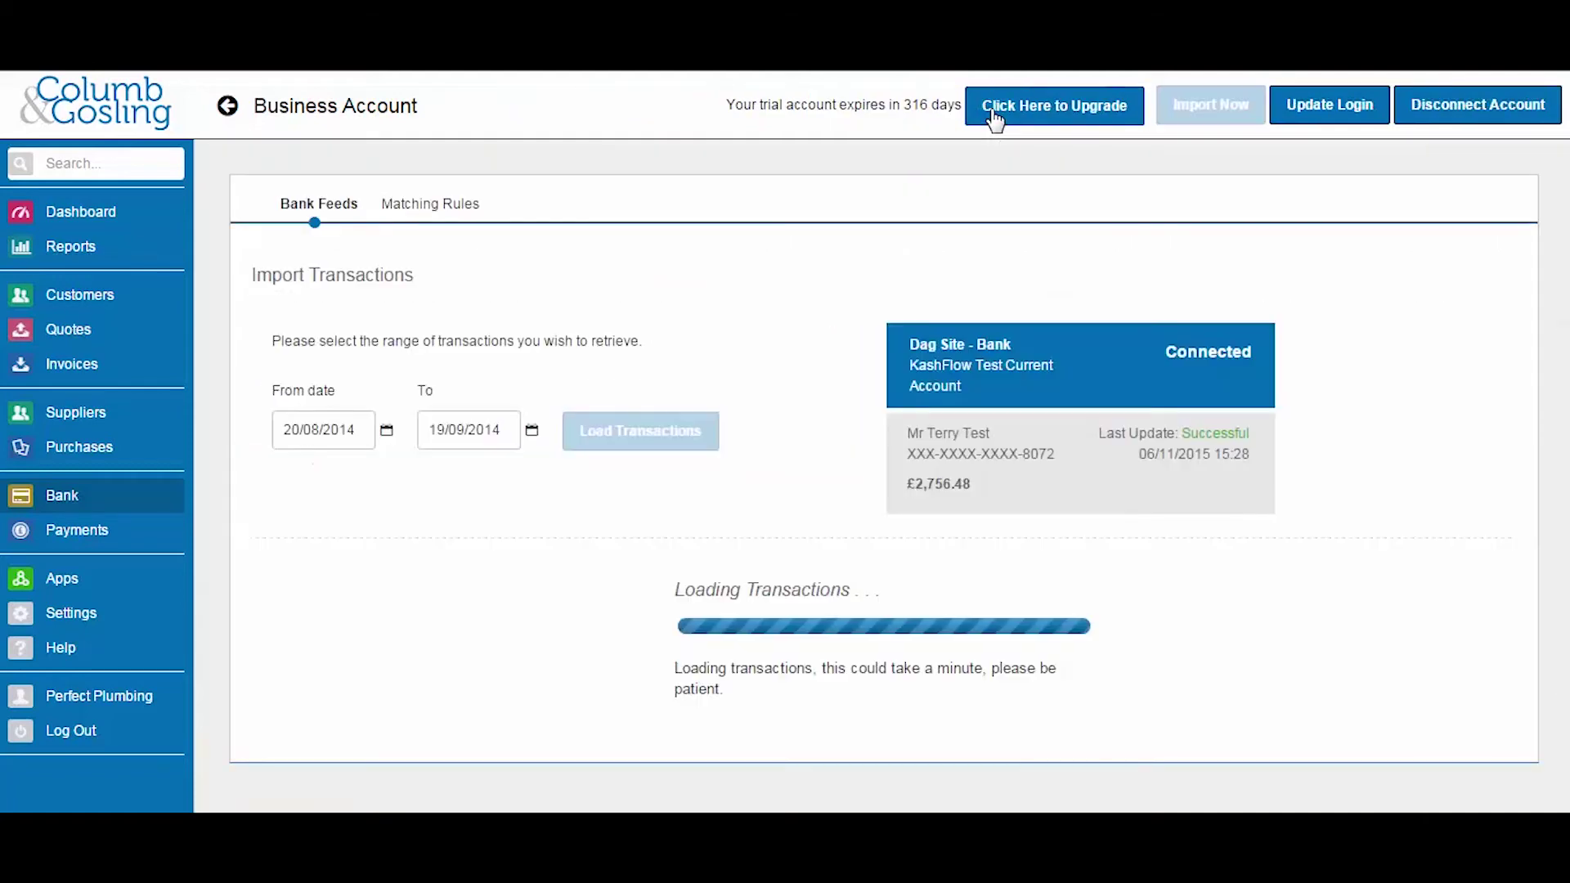
left_click(359, 430)
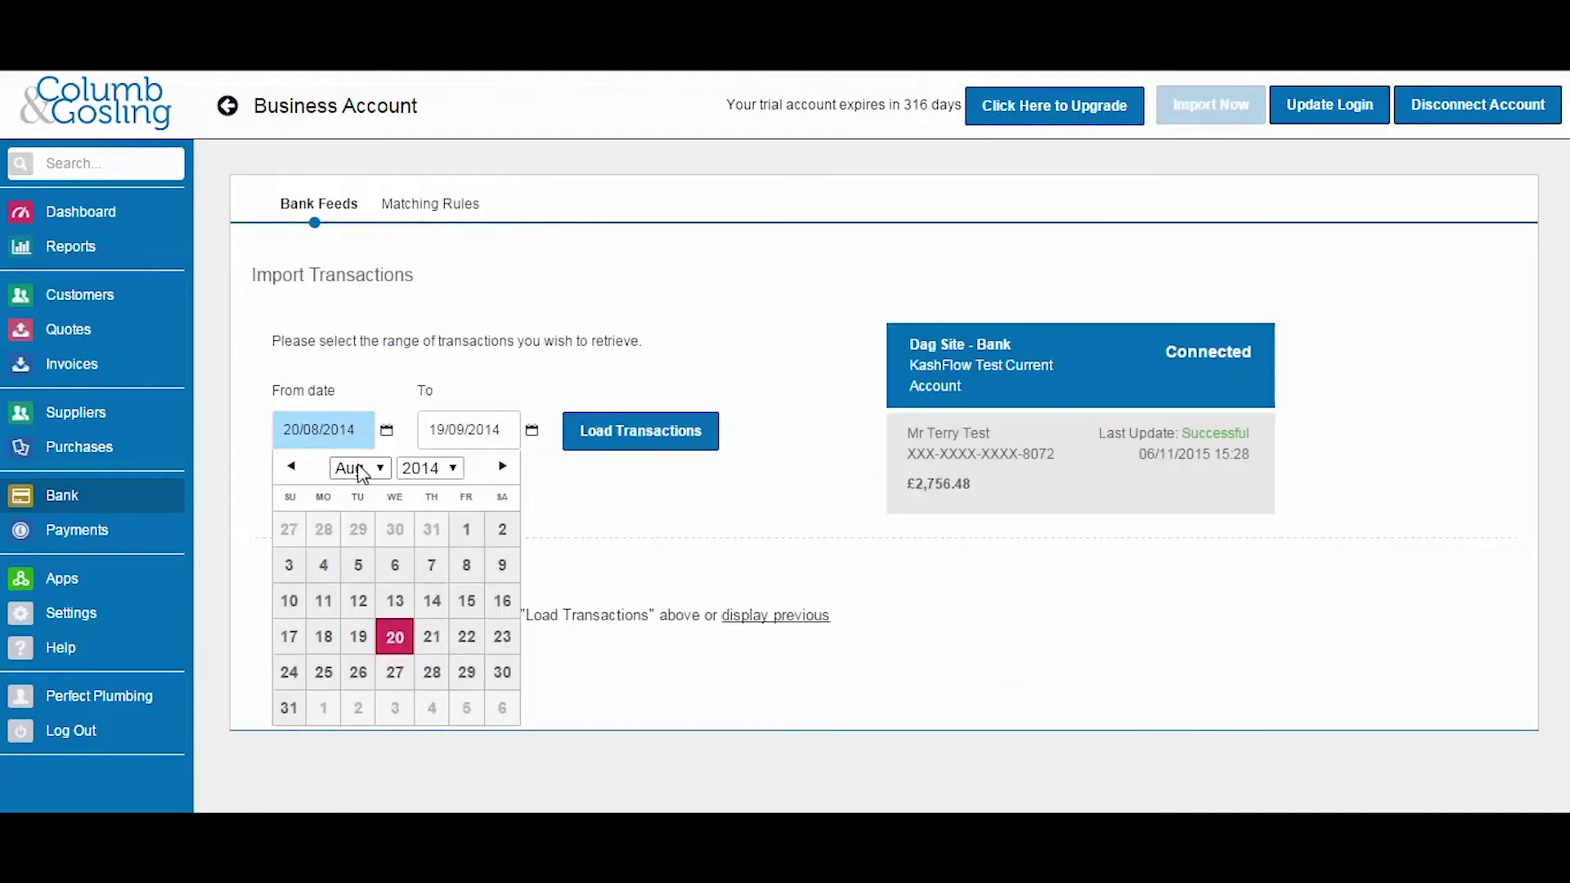
left_click(355, 468)
left_click(366, 559)
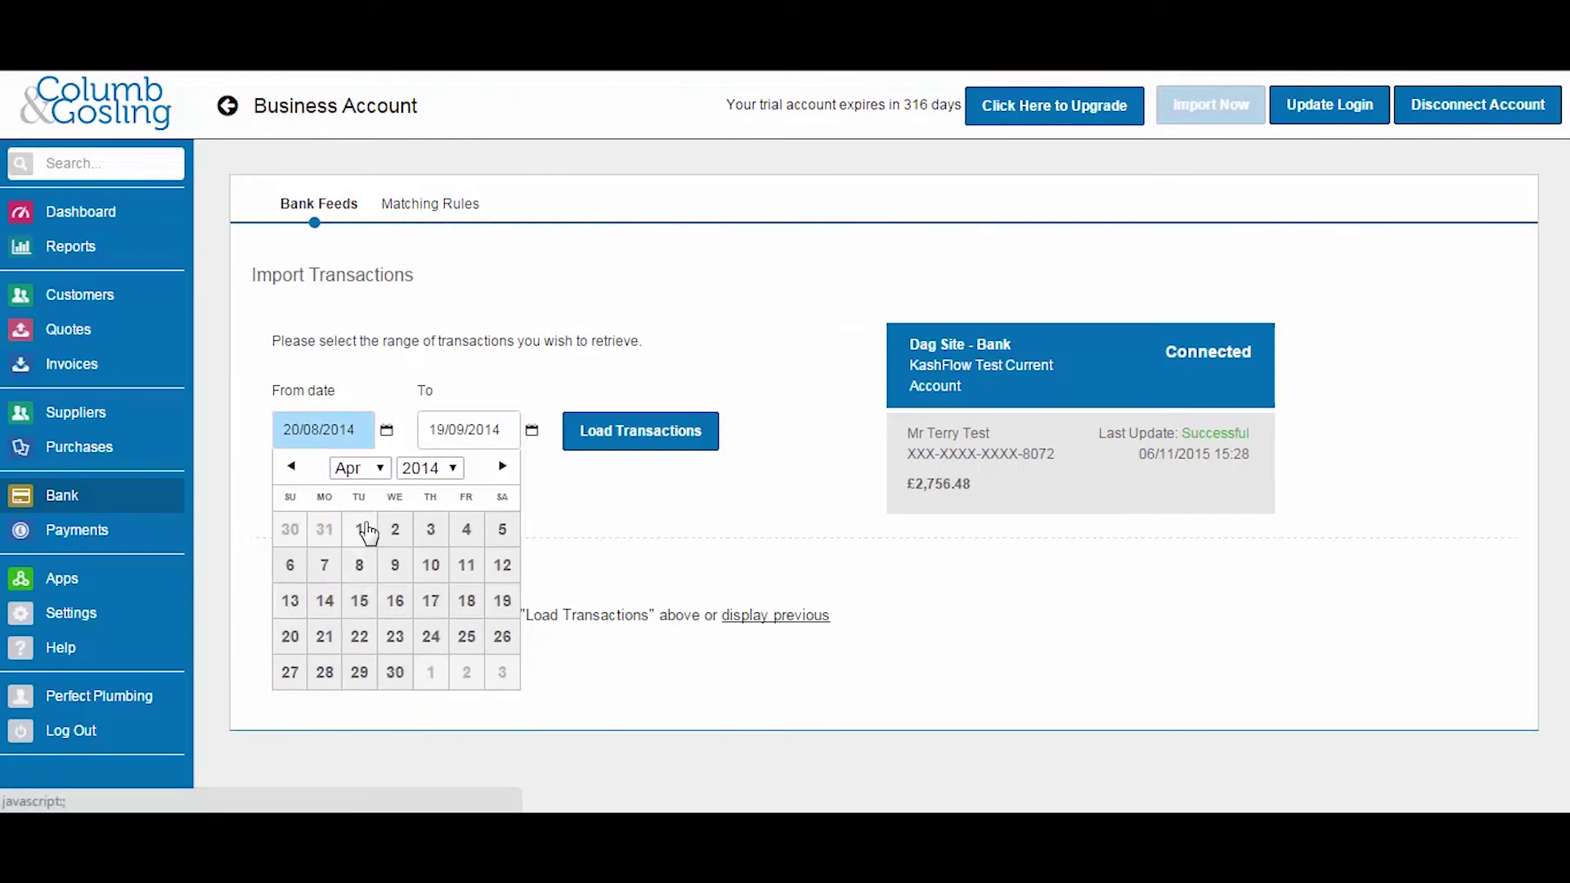
left_click(360, 529)
Set the To date to 30/04/2014 again, reload the transactions and check their import status
left_click(478, 430)
left_click(500, 468)
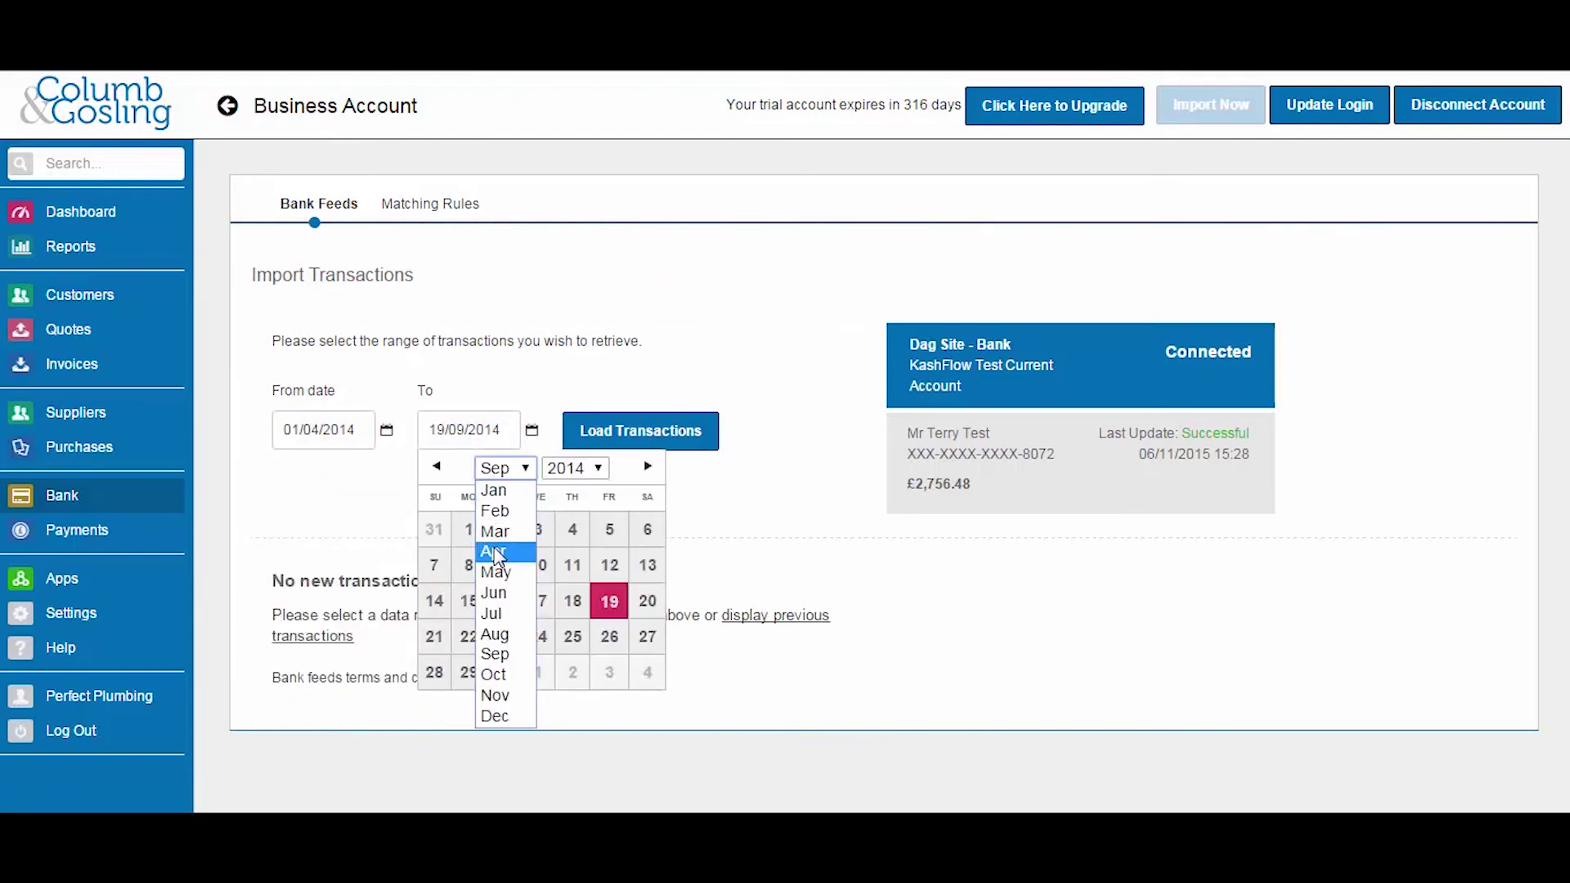
left_click(494, 551)
left_click(531, 670)
left_click(604, 448)
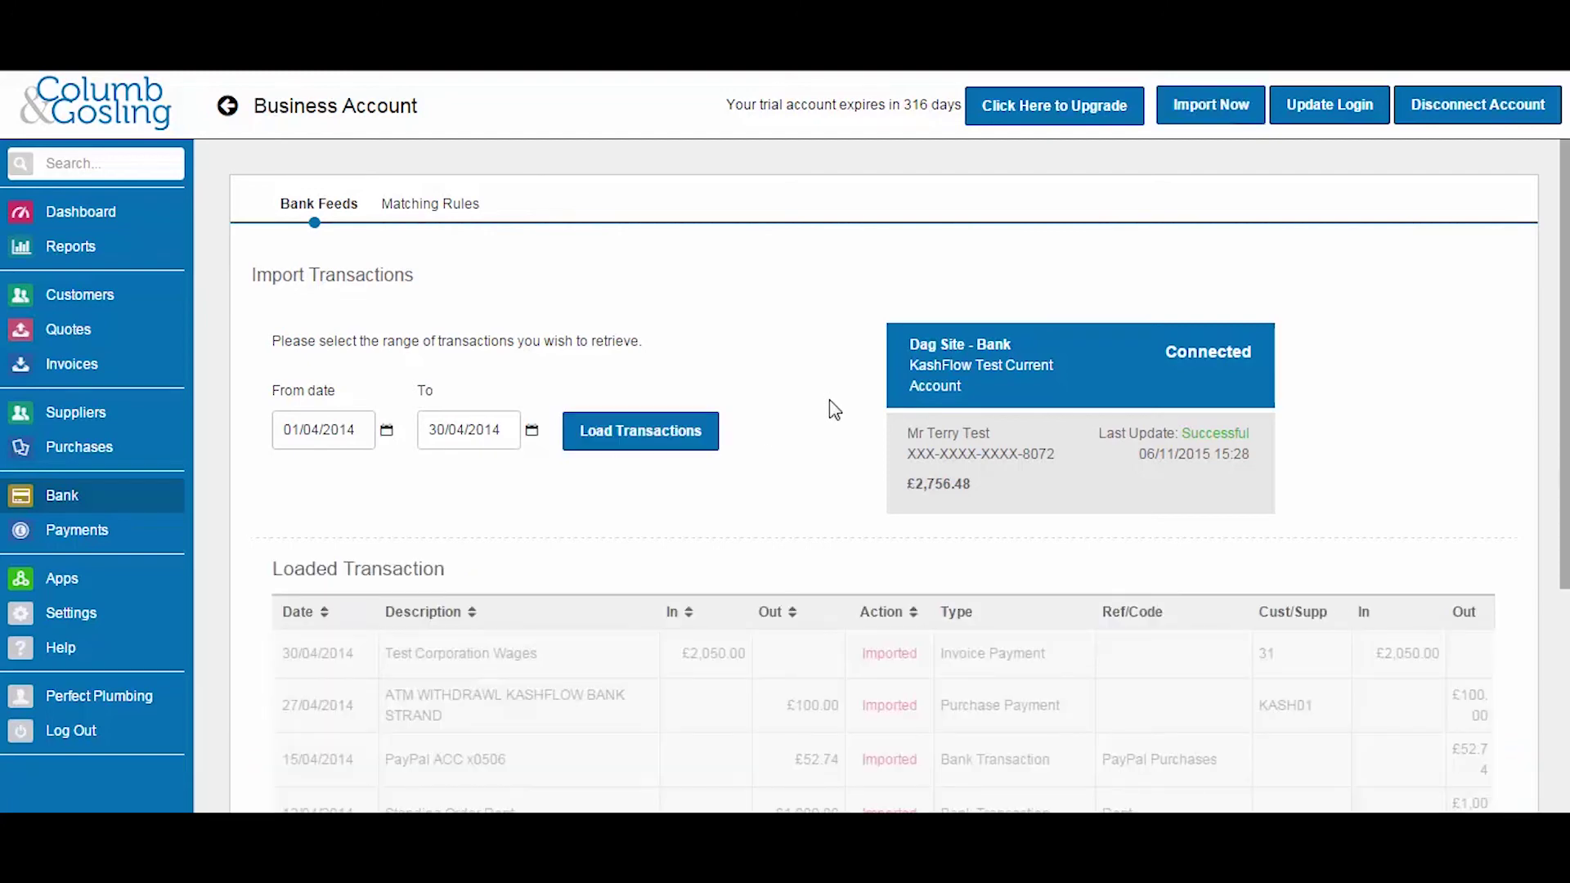
scroll(833, 410, "down", 3)
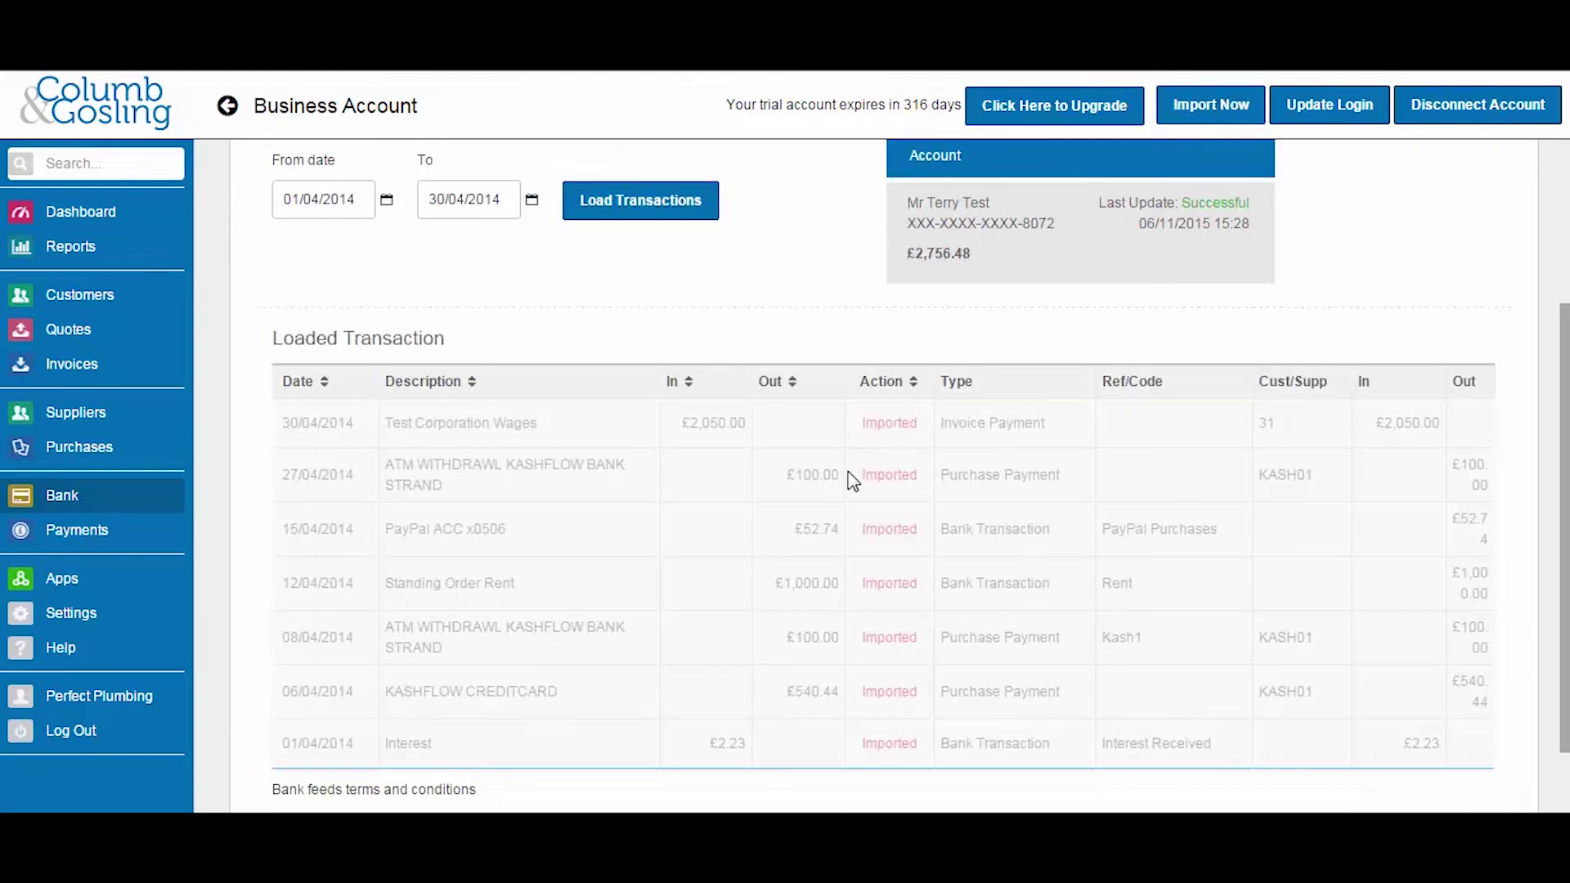